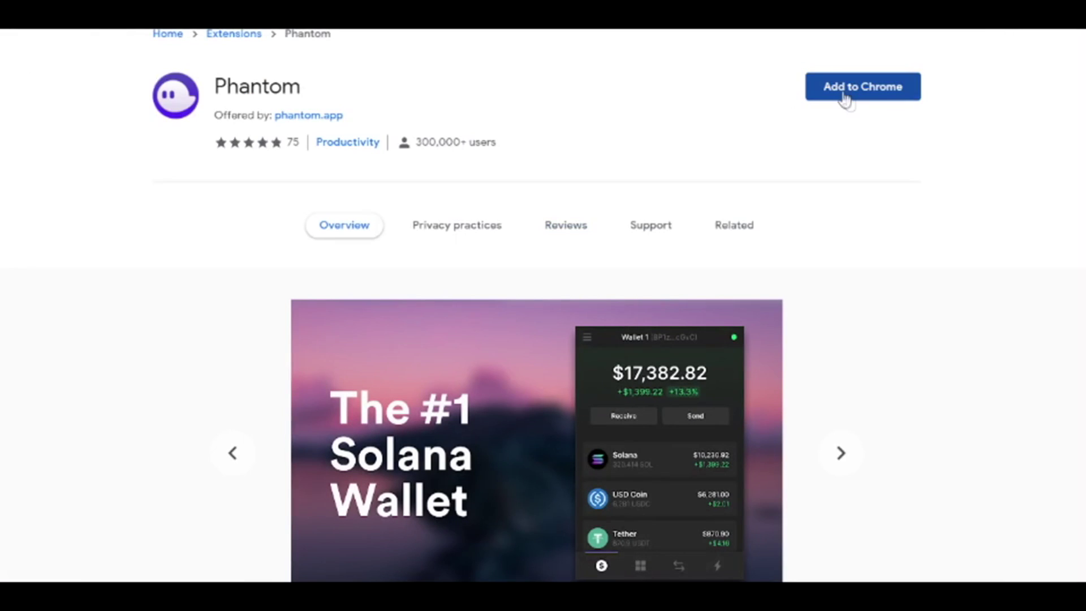
# Add the Phantom extension to Chrome from its Web Store page and confirm
pyautogui.click(845, 91)
pyautogui.click(580, 72)
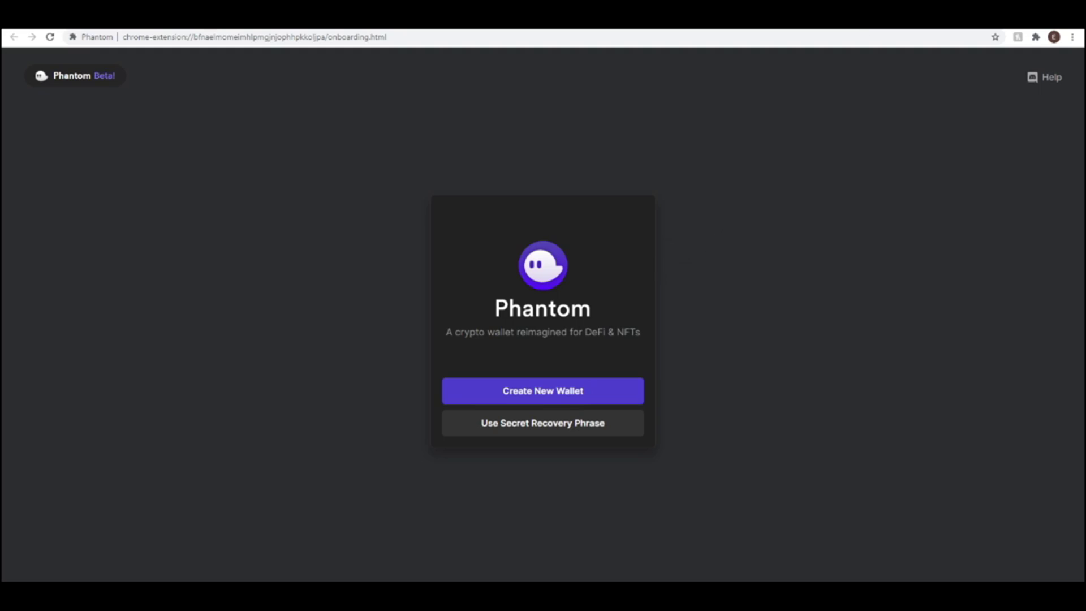
# Create a new Phantom wallet, confirm the recovery phrase was saved, set a password, and finish
pyautogui.click(511, 393)
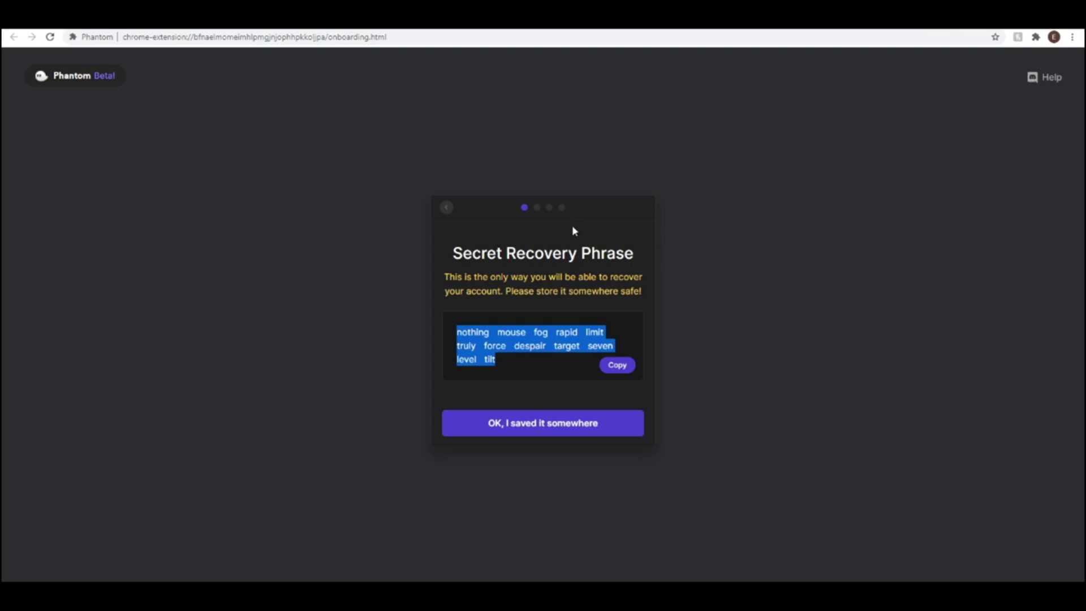
pyautogui.click(571, 423)
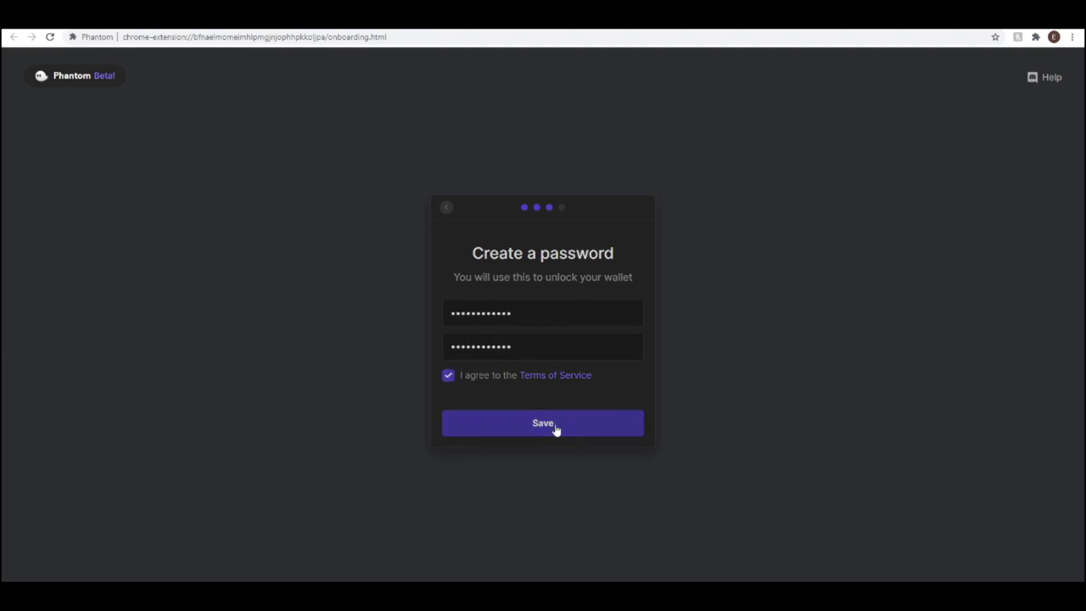
pyautogui.click(556, 429)
pyautogui.click(583, 424)
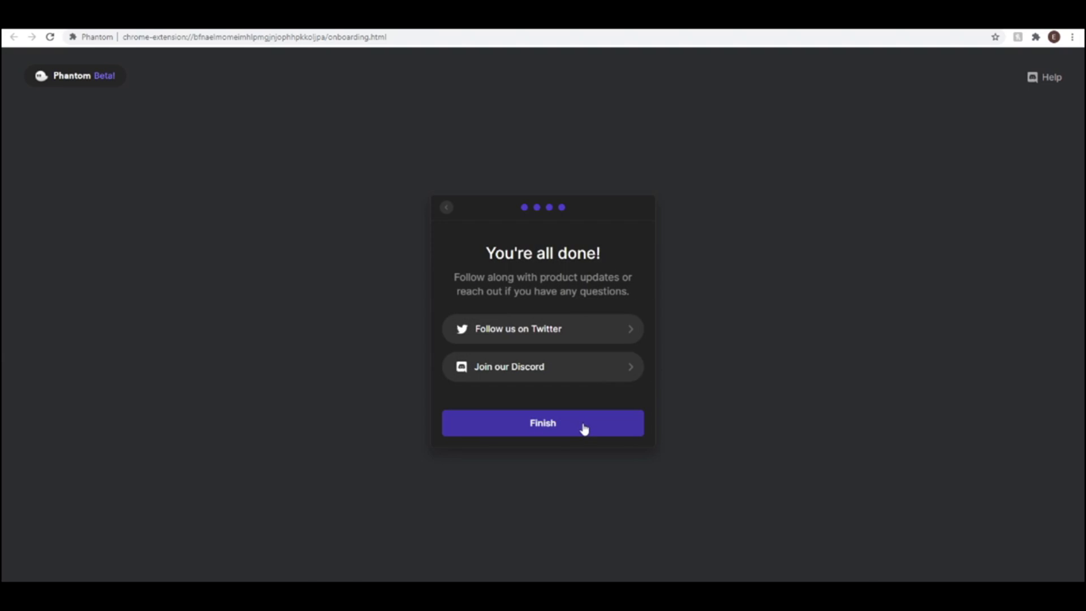
pyautogui.click(585, 428)
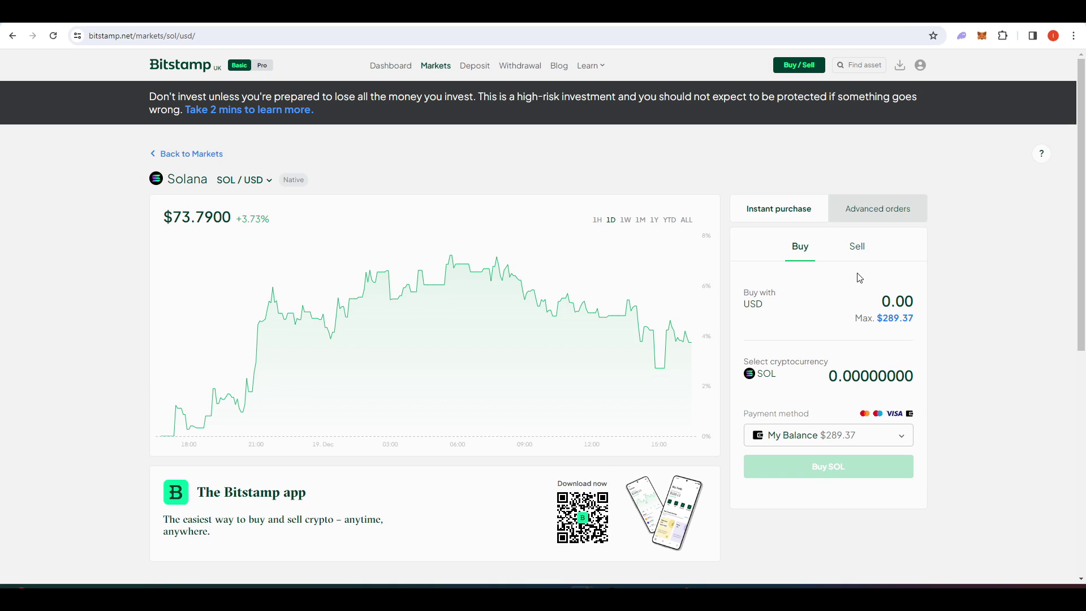
# Buy 3.87 SOL on Bitstamp using the maximum $289.37 USD balance
pyautogui.doubleClick(894, 318)
pyautogui.click(905, 477)
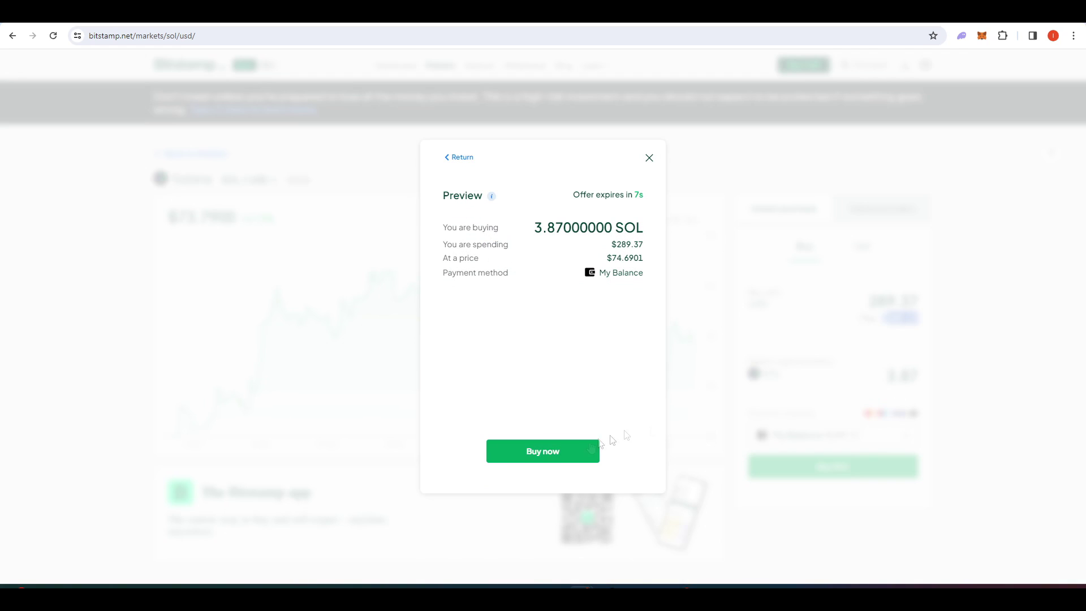
pyautogui.click(581, 451)
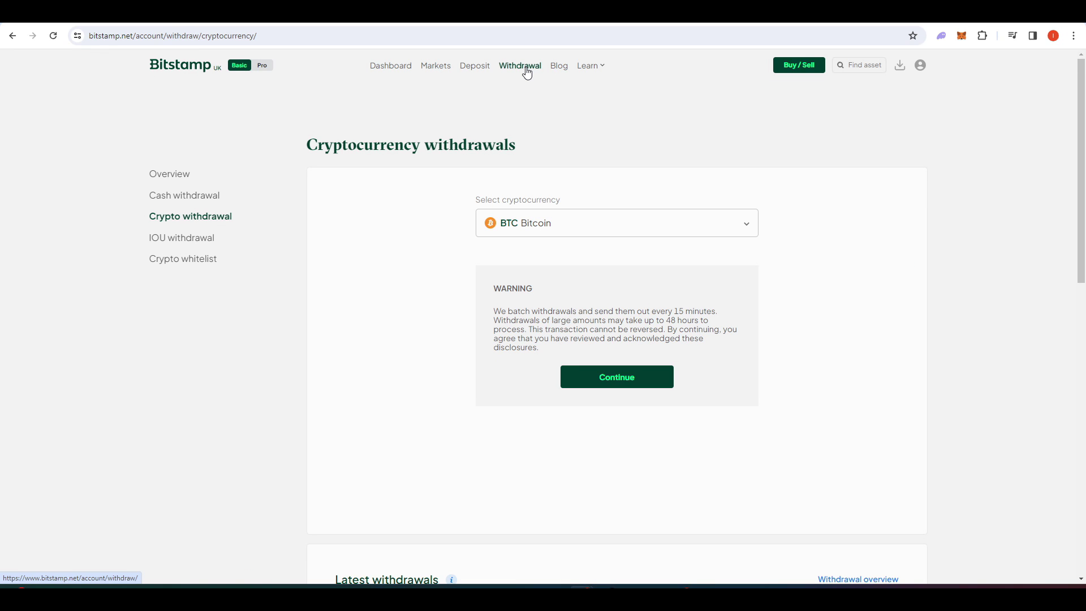
# Choose SOL (Solana) as the Bitstamp withdrawal currency and accept the warning
pyautogui.click(570, 225)
pyautogui.write('solan')
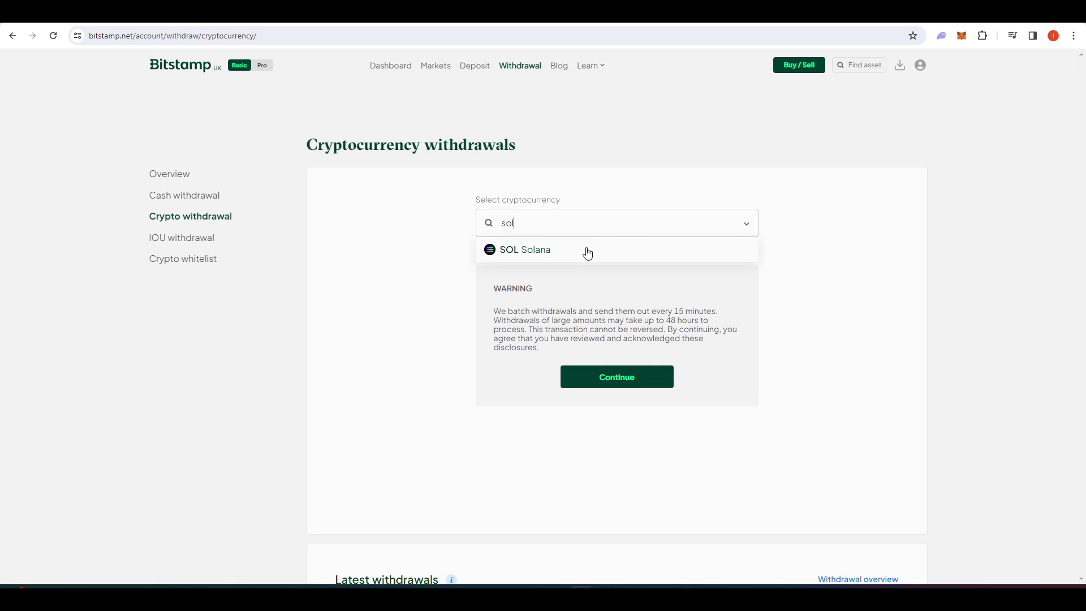
pyautogui.click(585, 250)
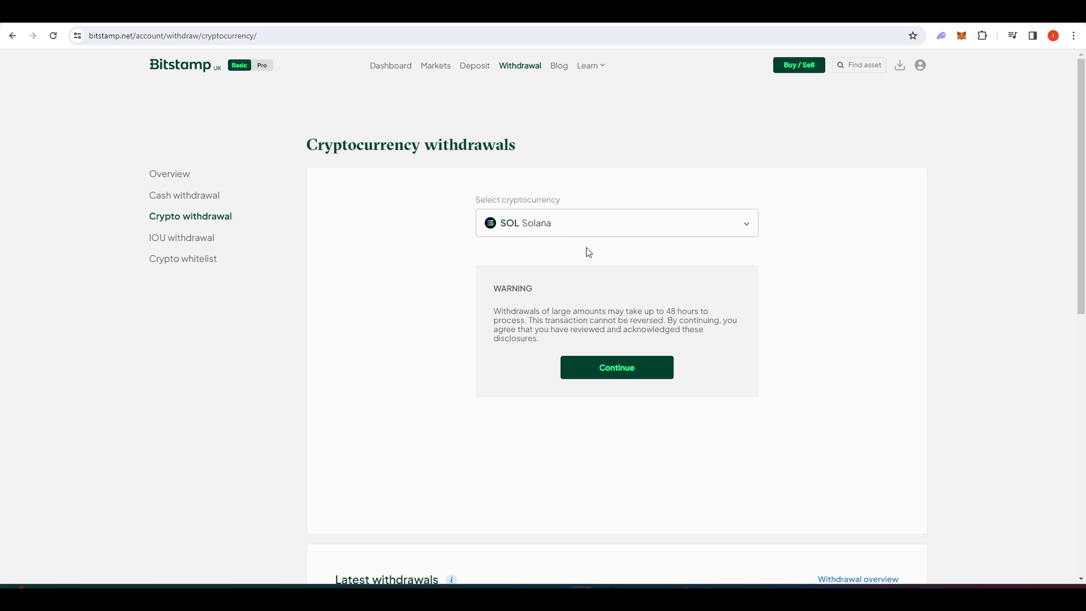
pyautogui.click(626, 371)
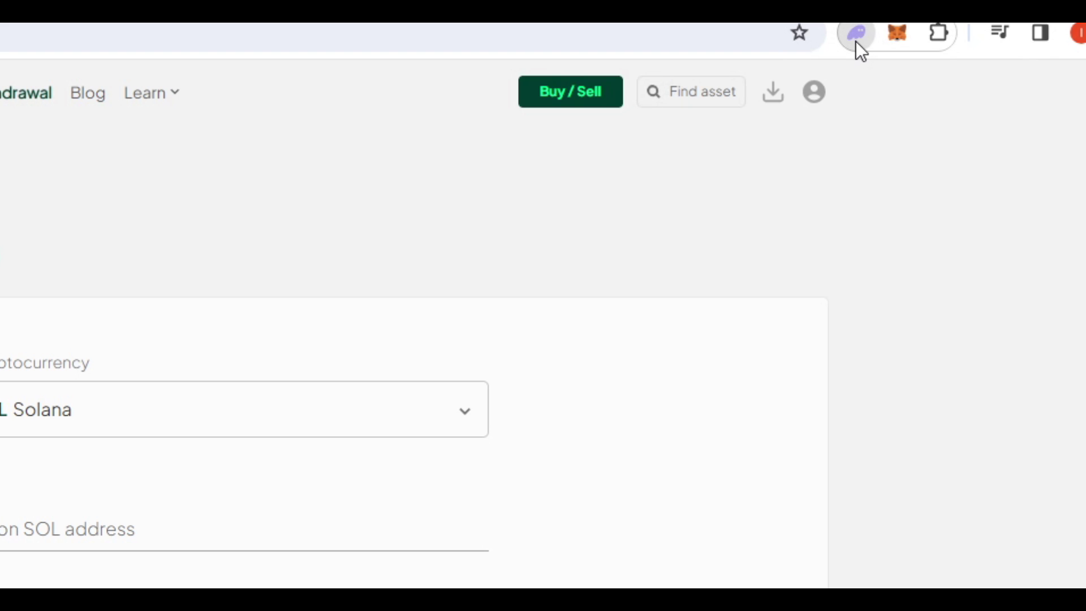
# Copy the Phantom wallet's Solana address and focus the withdrawal destination address field
pyautogui.click(941, 41)
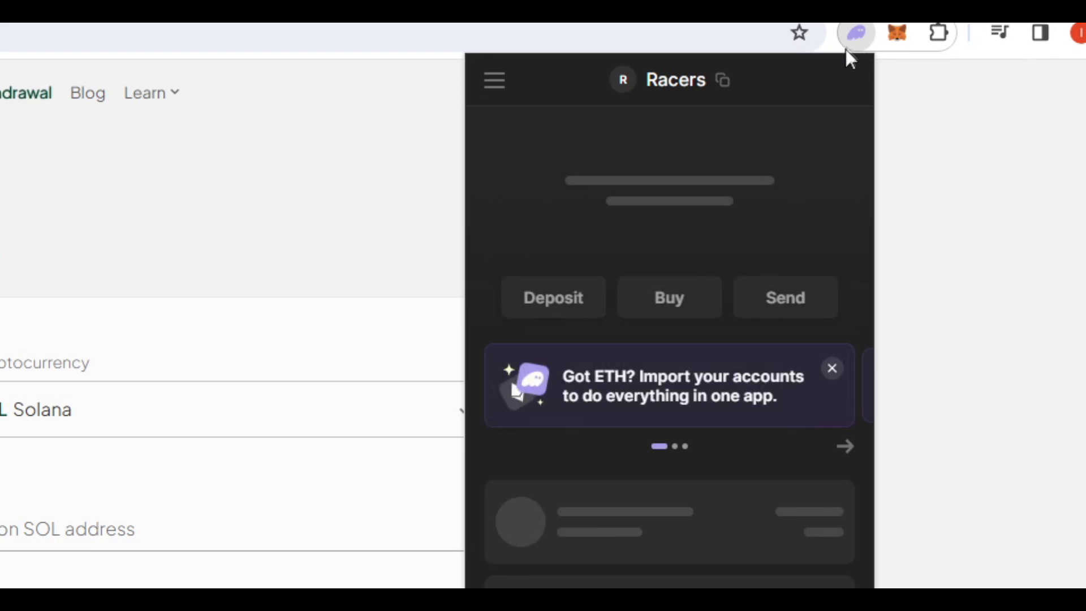
pyautogui.moveTo(723, 79)
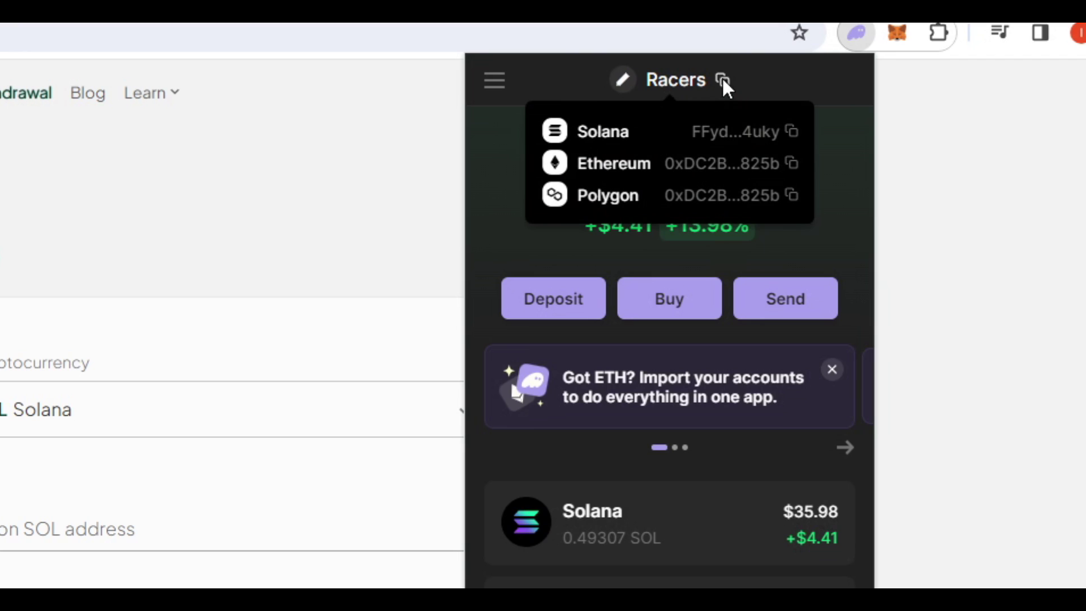
pyautogui.click(791, 133)
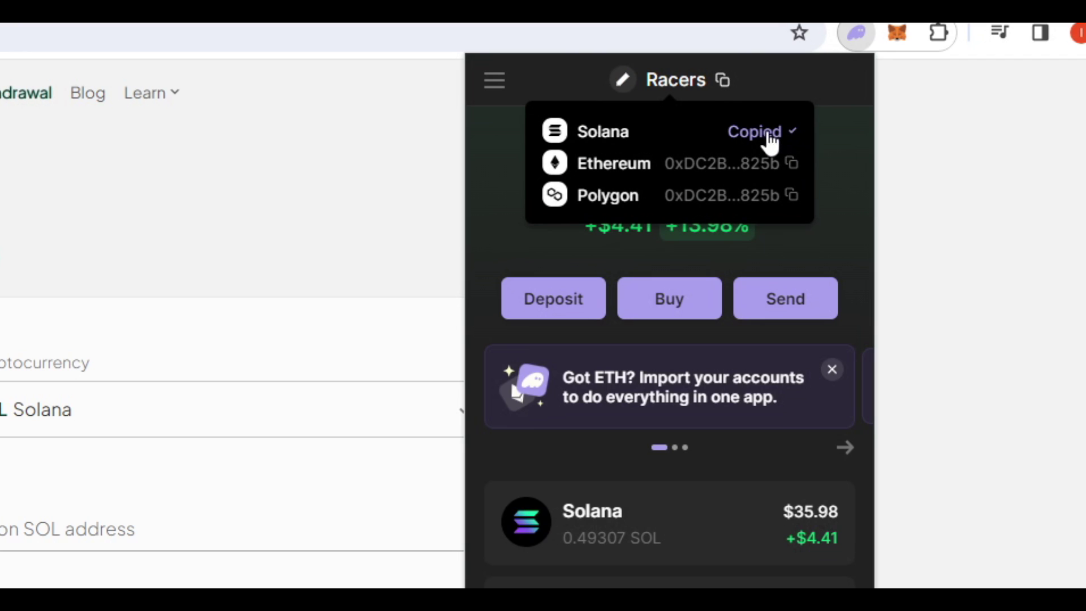
pyautogui.click(928, 182)
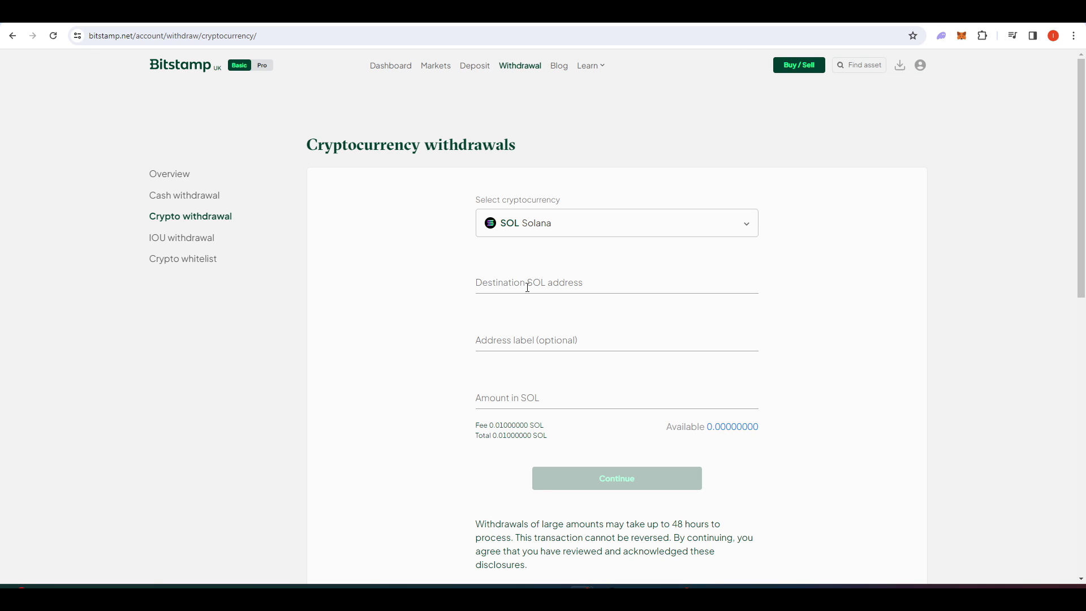
pyautogui.click(31, 538)
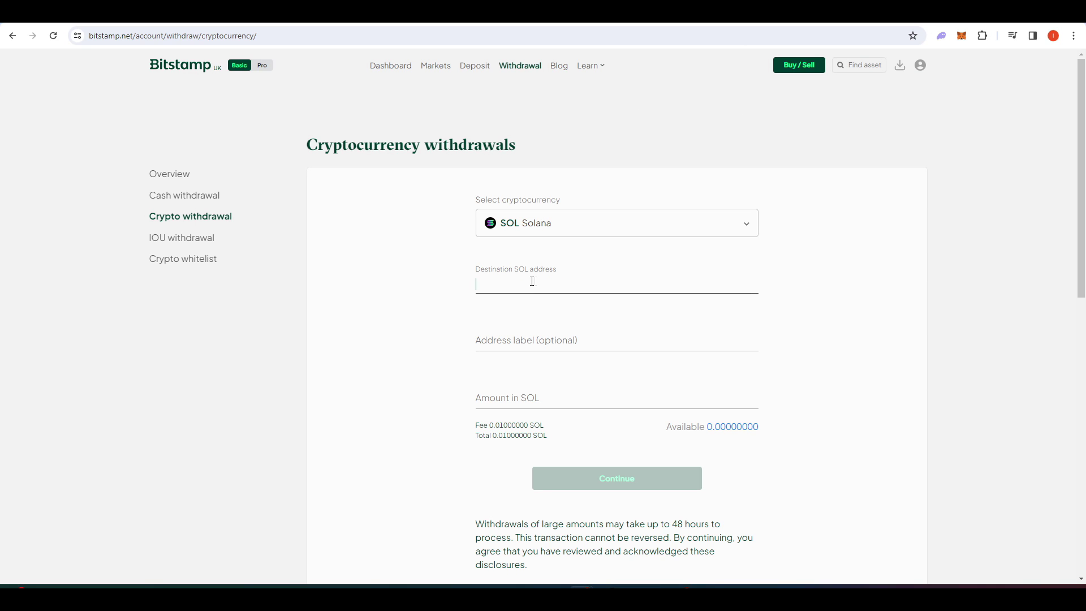
pyautogui.click(585, 394)
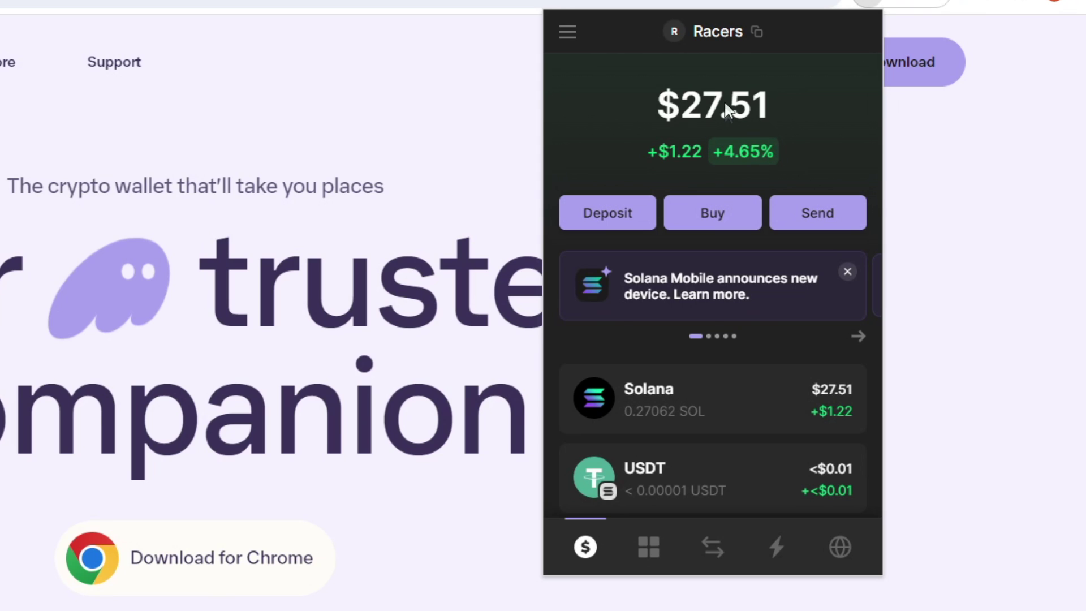
# Copy the Racers account's Solana address from the Phantom popup
pyautogui.moveTo(712, 38)
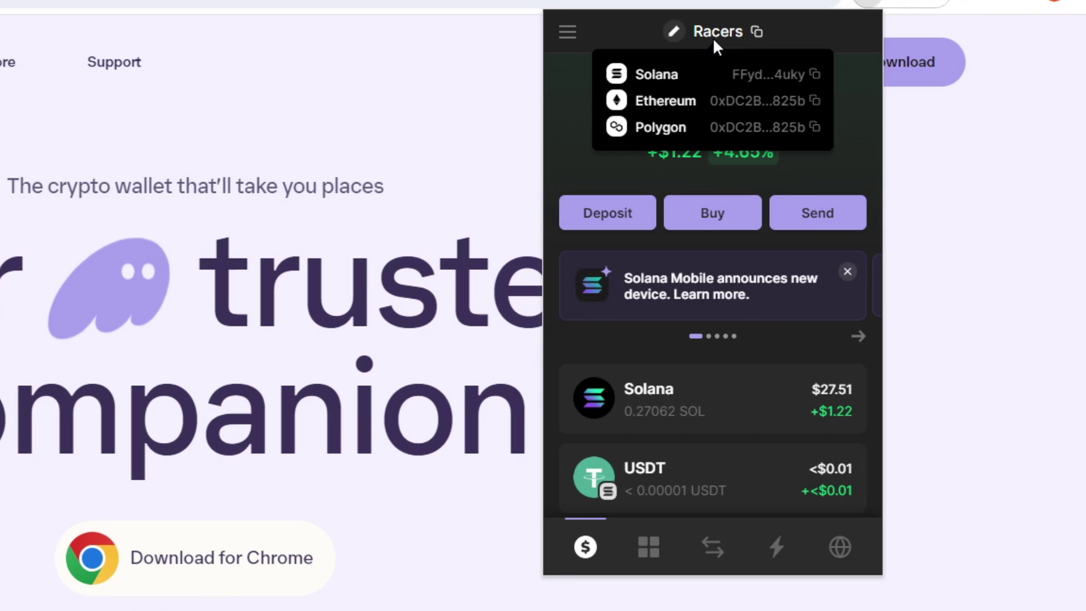
pyautogui.click(801, 78)
# Set the Racers avatar to the alien monster emoji and save it
pyautogui.click(675, 33)
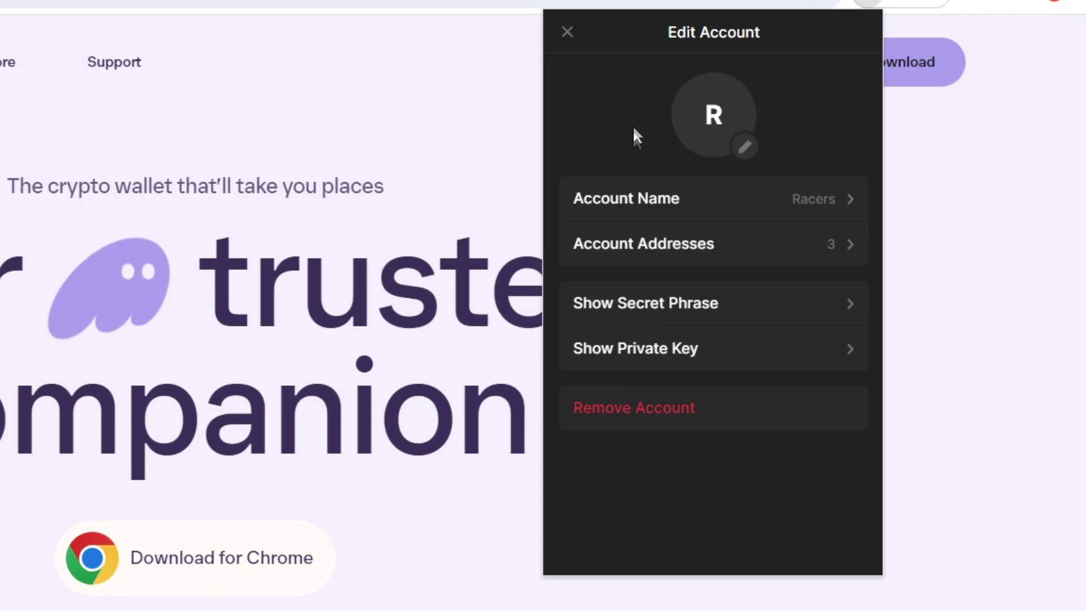
pyautogui.click(746, 148)
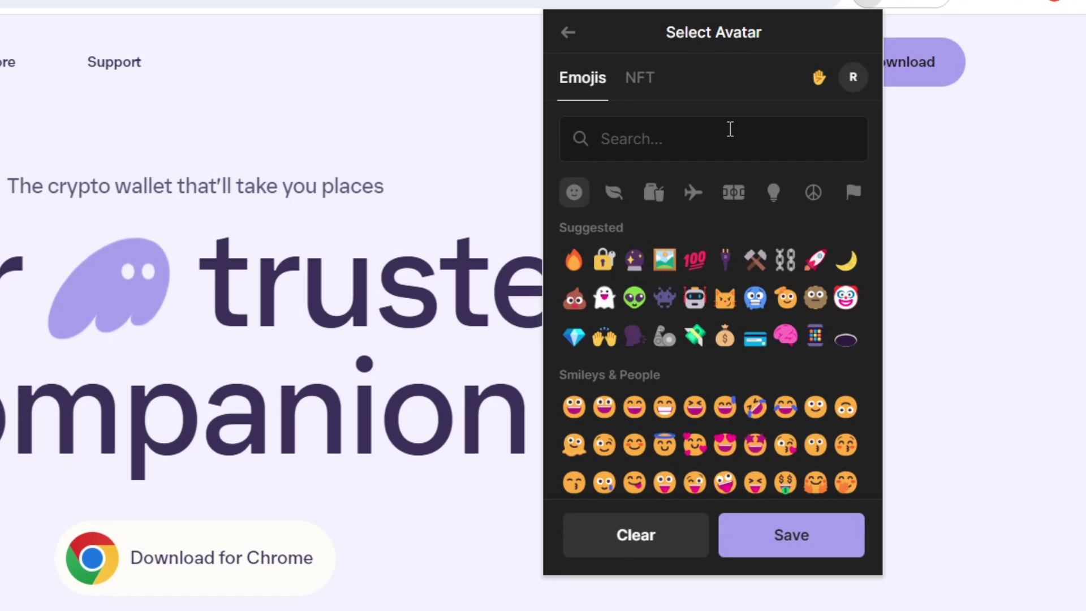
pyautogui.click(664, 297)
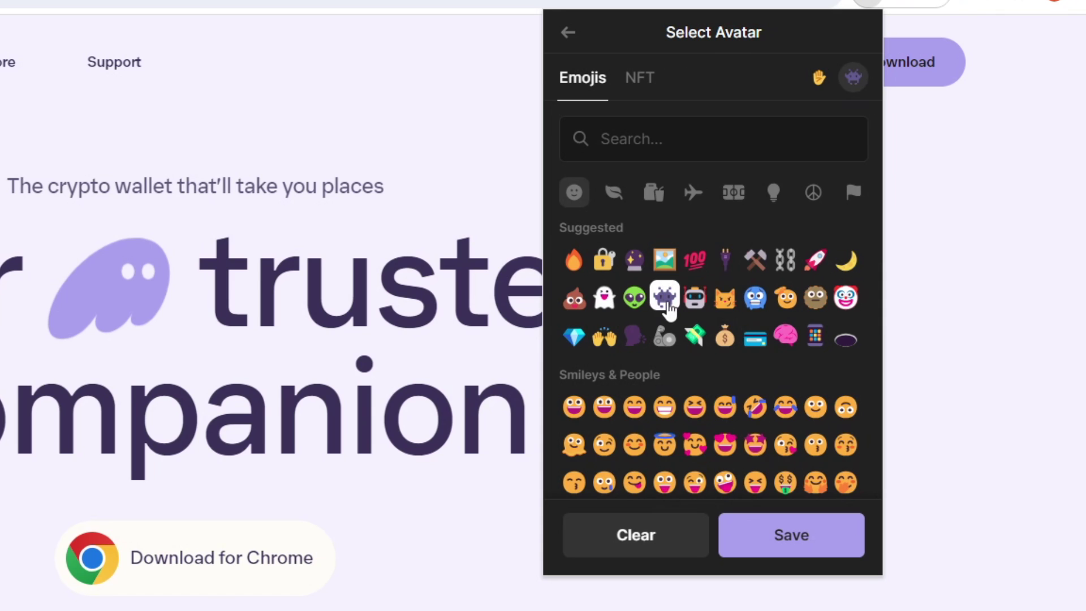
pyautogui.click(787, 540)
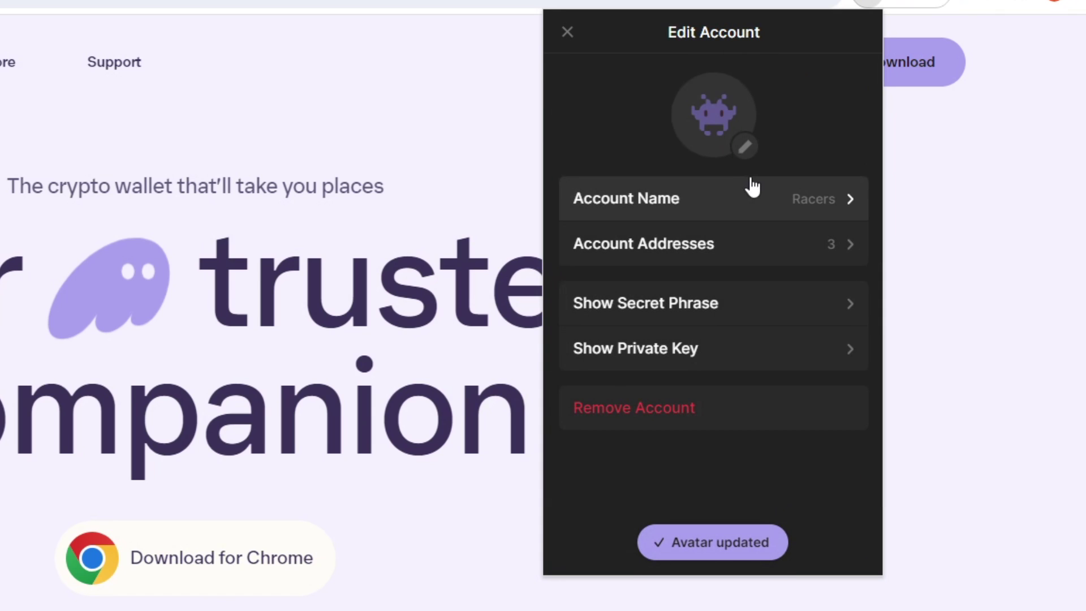
# Replace the avatar with the pink NFT image and save
pyautogui.click(746, 148)
pyautogui.click(644, 82)
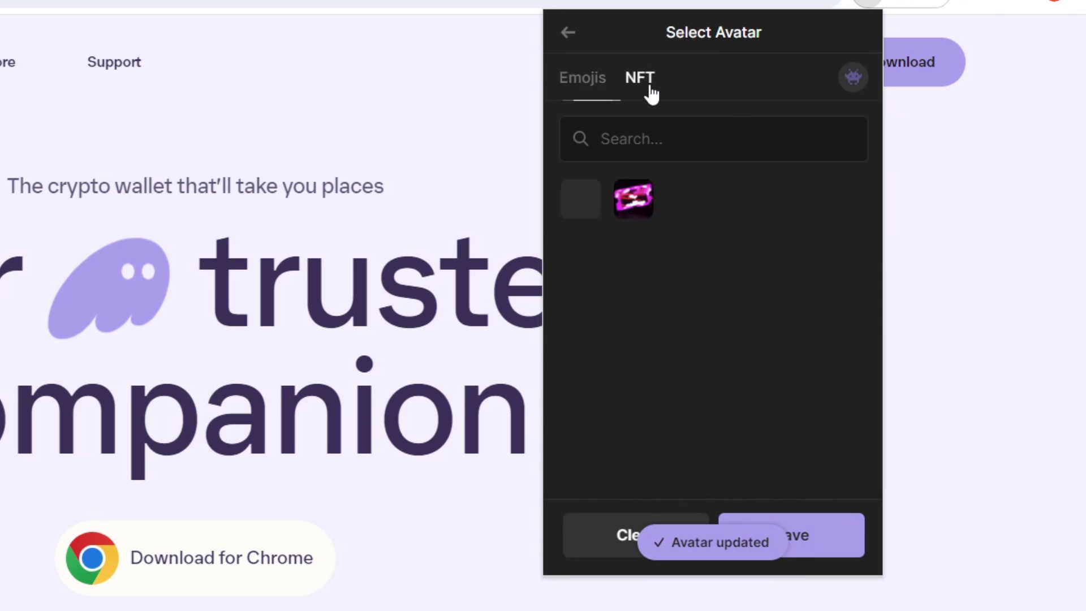
pyautogui.click(649, 198)
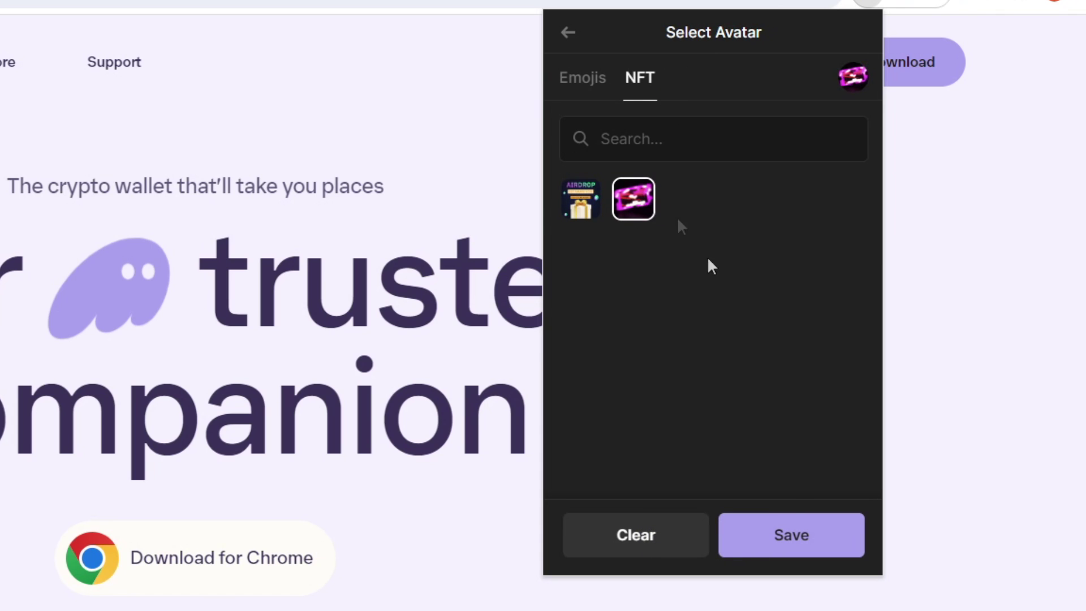
pyautogui.click(788, 543)
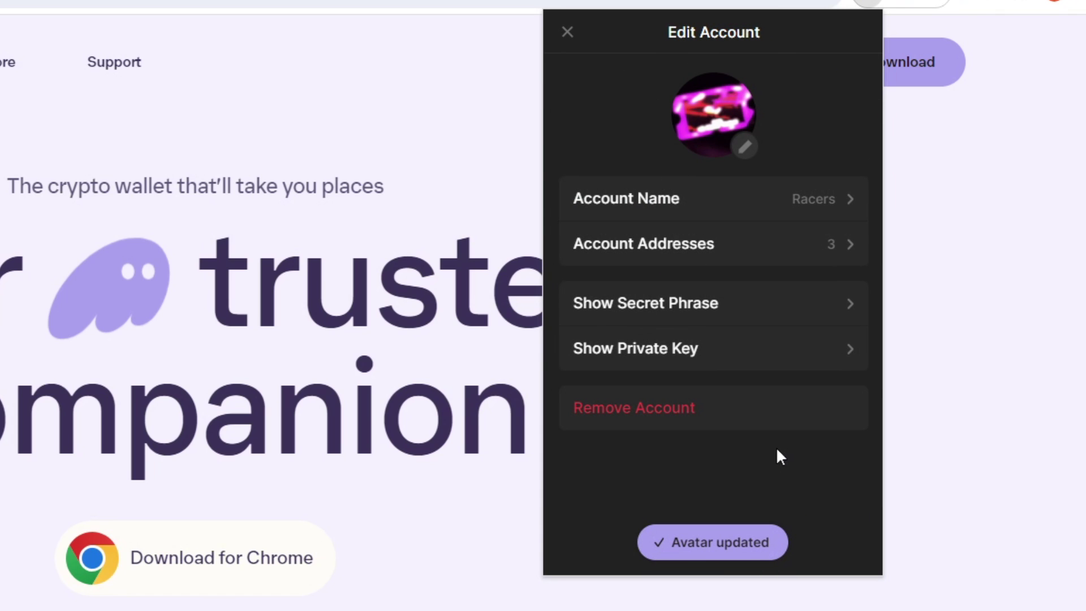
# View the Racers account addresses and secret-phrase page, then close Edit Account
pyautogui.click(744, 246)
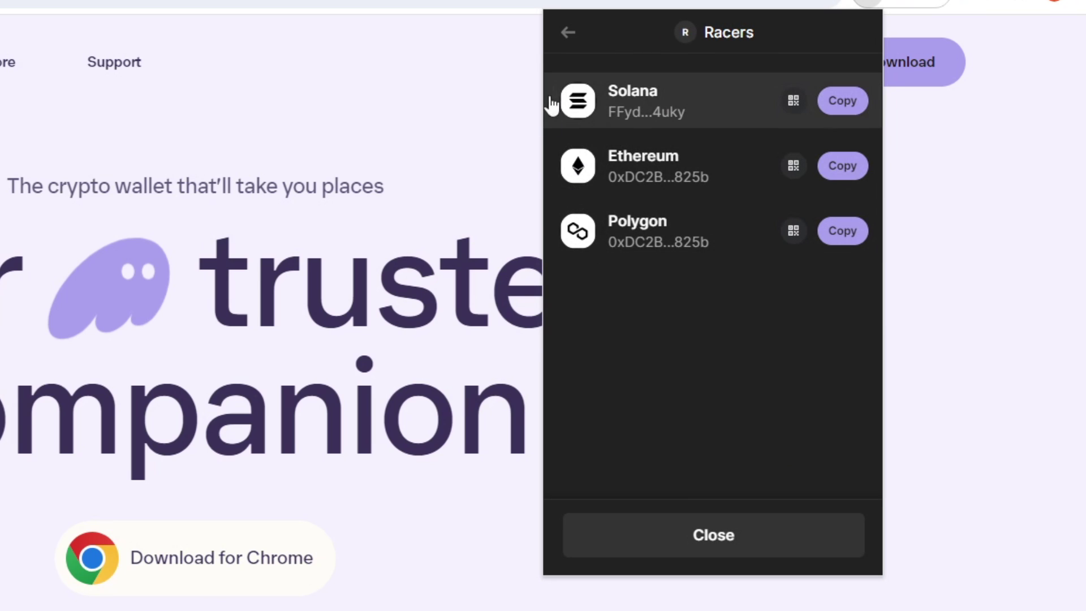
pyautogui.click(571, 35)
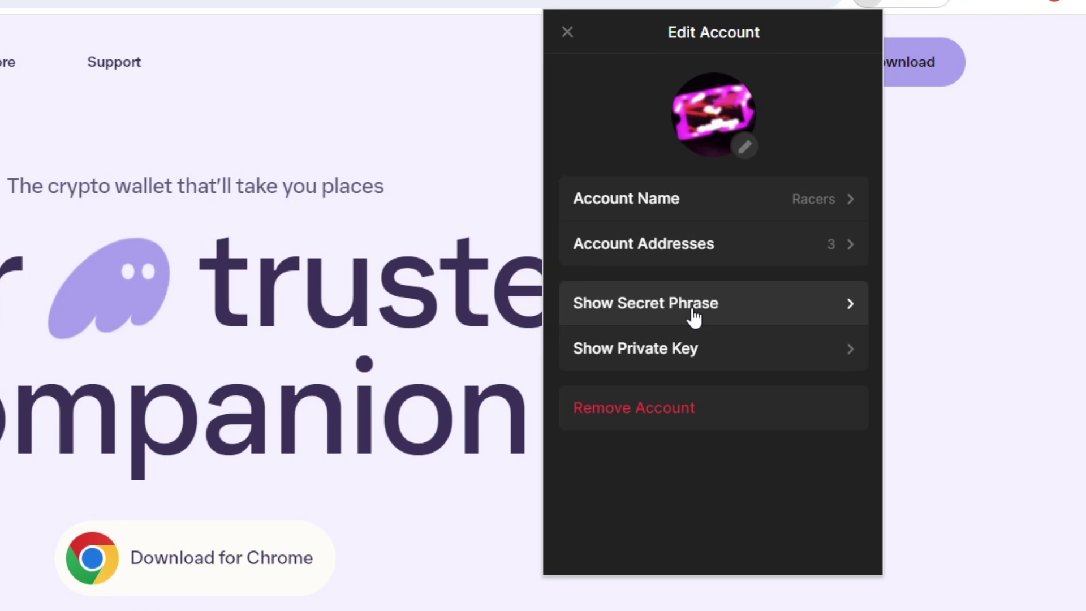
pyautogui.click(761, 309)
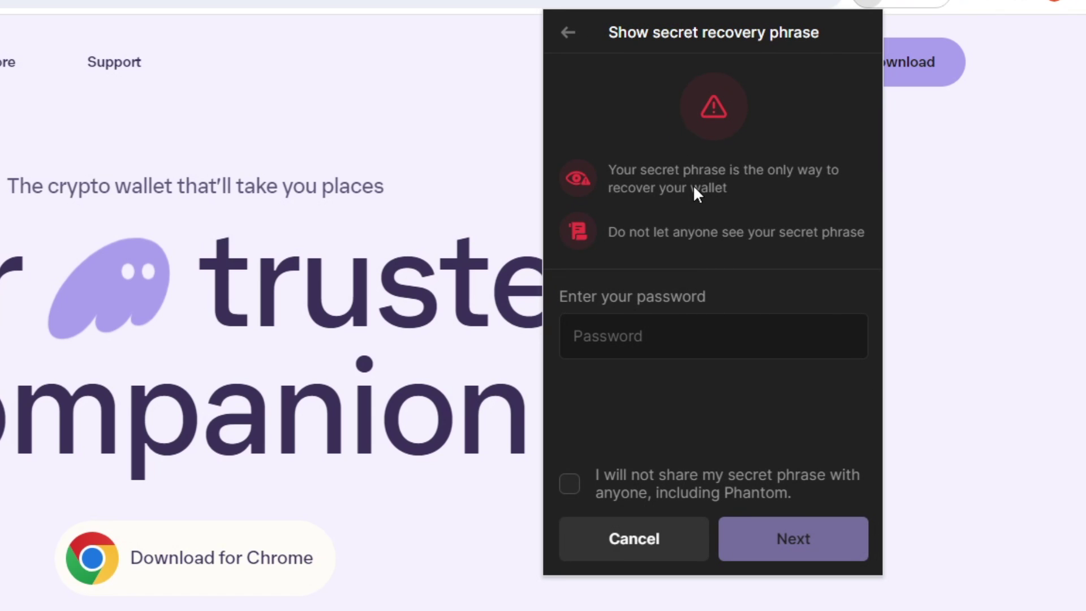
pyautogui.click(569, 33)
pyautogui.click(569, 34)
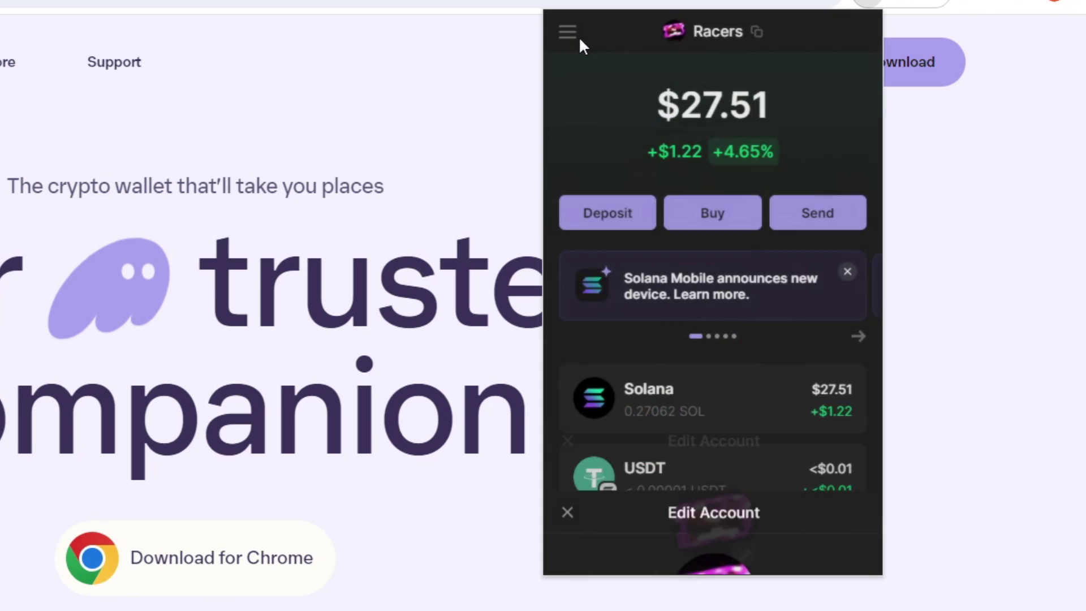
# View the Solana deposit address and QR code from the deposit token list
pyautogui.click(621, 225)
pyautogui.press('Escape')
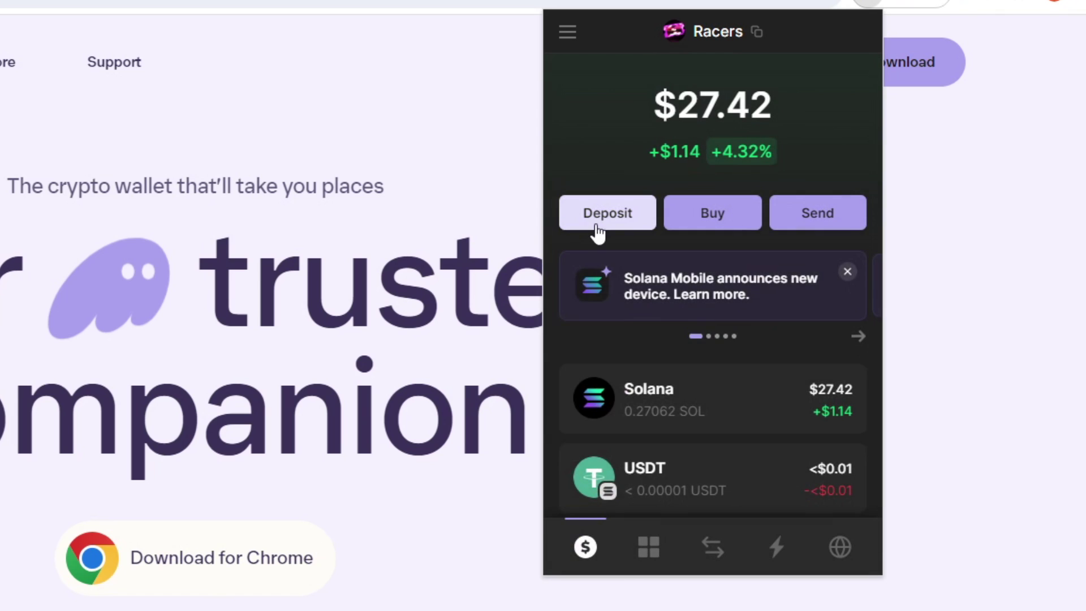
pyautogui.click(597, 232)
pyautogui.scroll(-3, 679, 177)
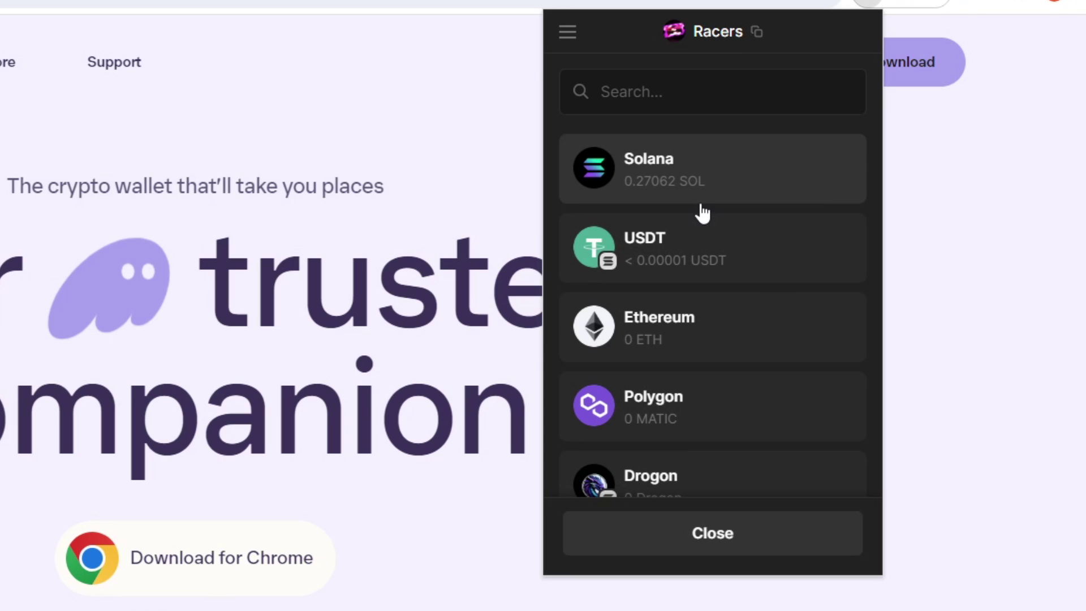
pyautogui.click(701, 207)
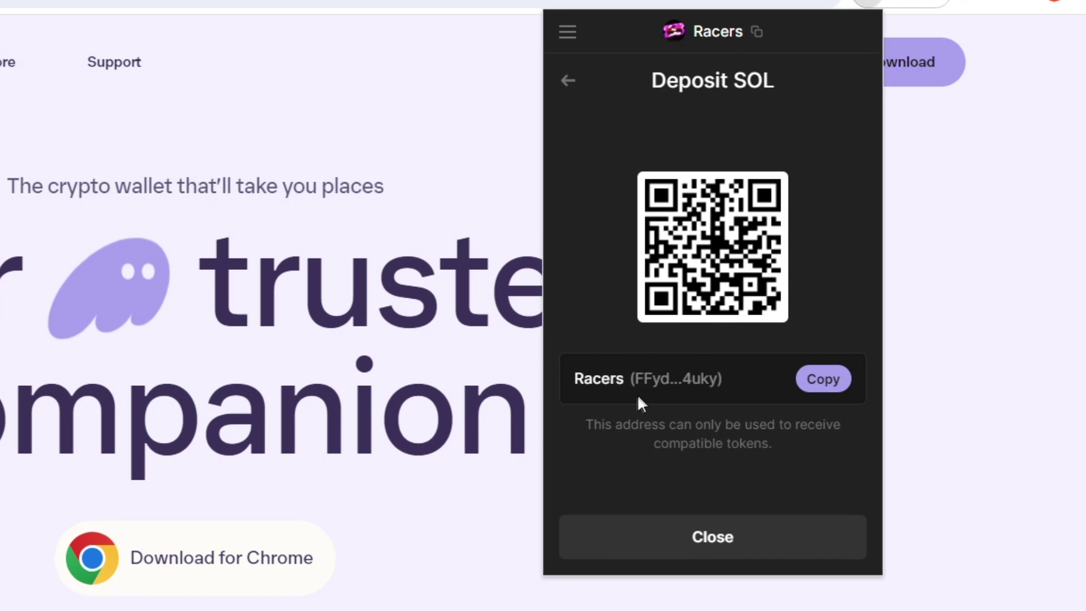
pyautogui.click(569, 80)
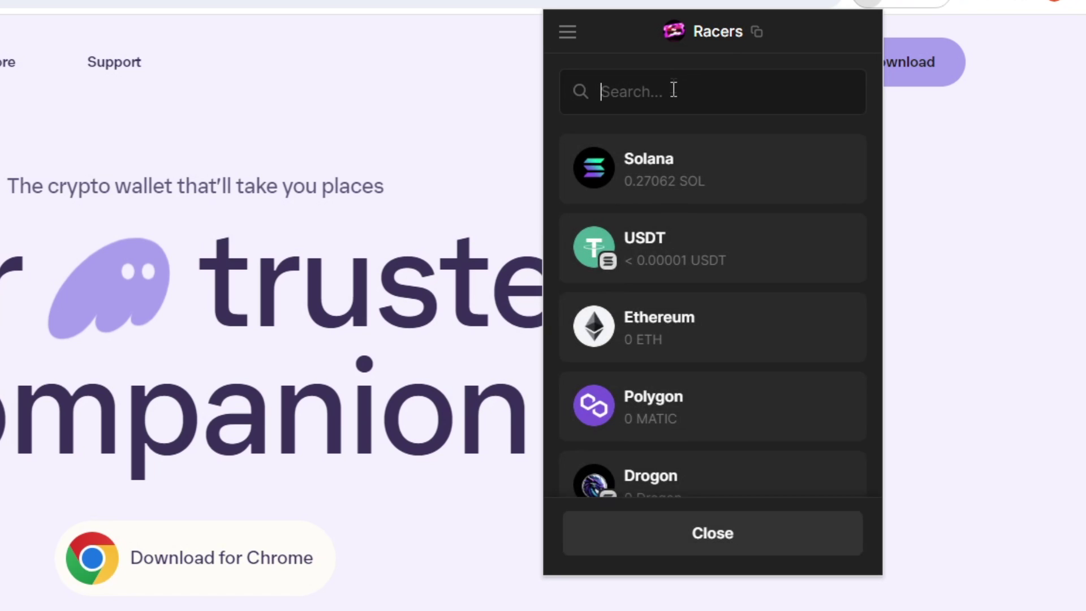
# Search 'ray' and view the Raydium deposit address
pyautogui.click(672, 91)
pyautogui.write('ray')
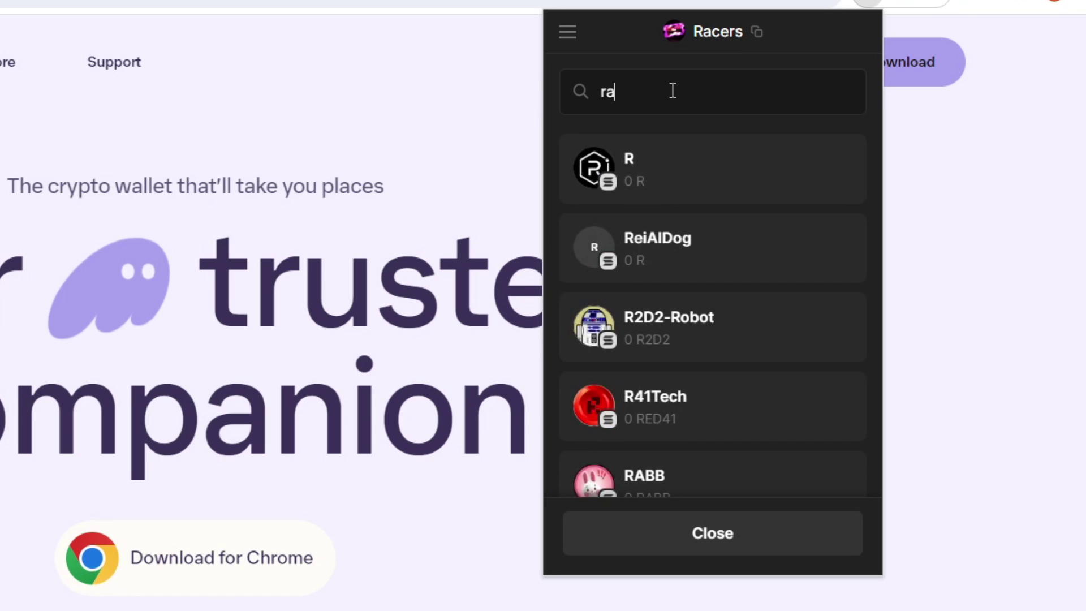
pyautogui.click(684, 198)
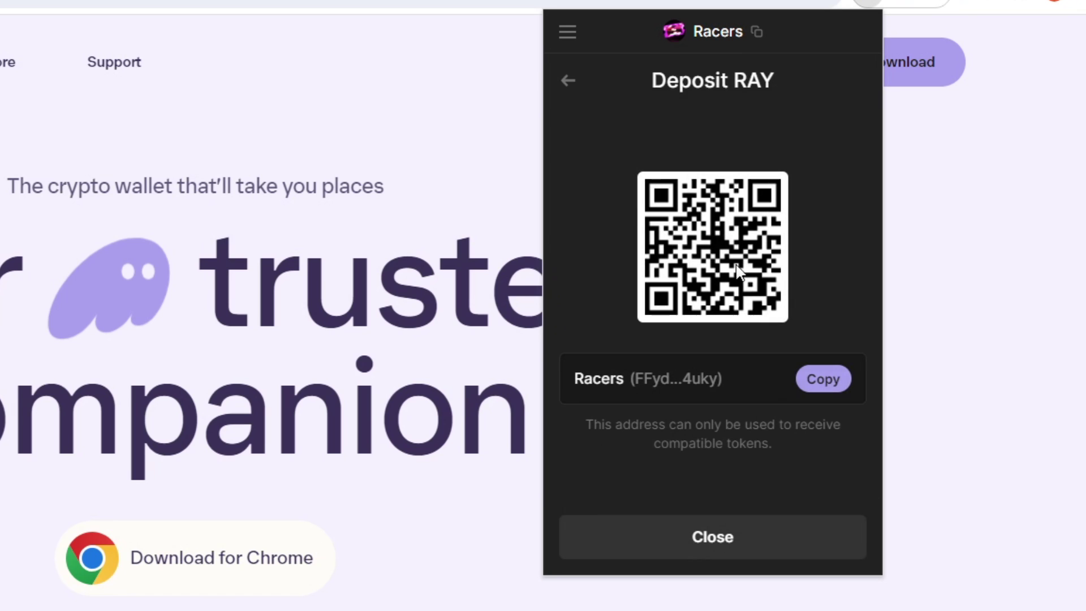
pyautogui.click(570, 82)
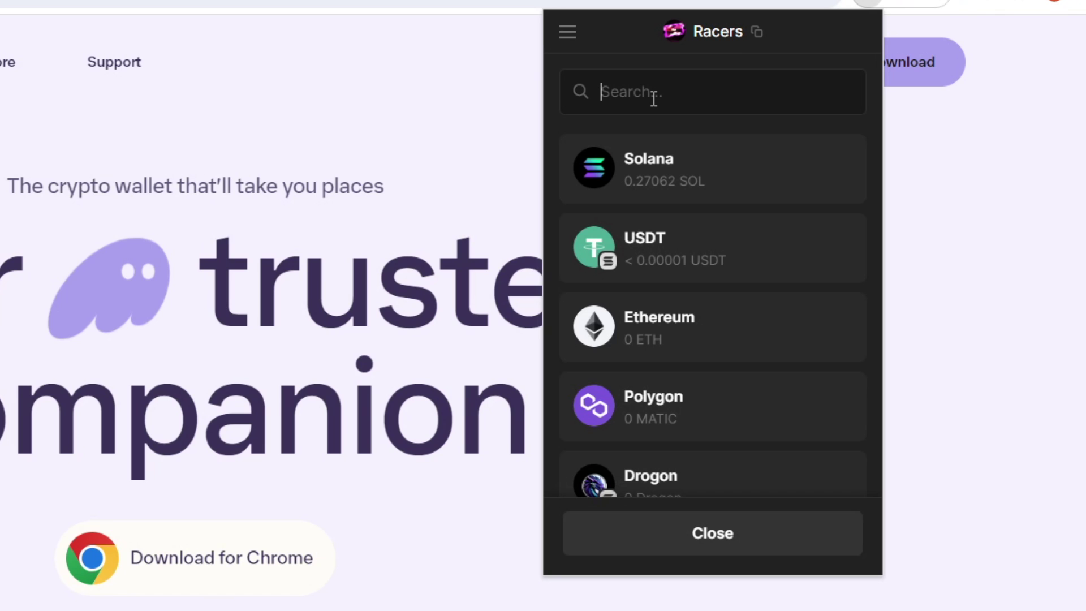
# View the Ethereum and Polygon deposit addresses, then return to the wallet home
pyautogui.scroll(-2, 743, 198)
pyautogui.click(701, 232)
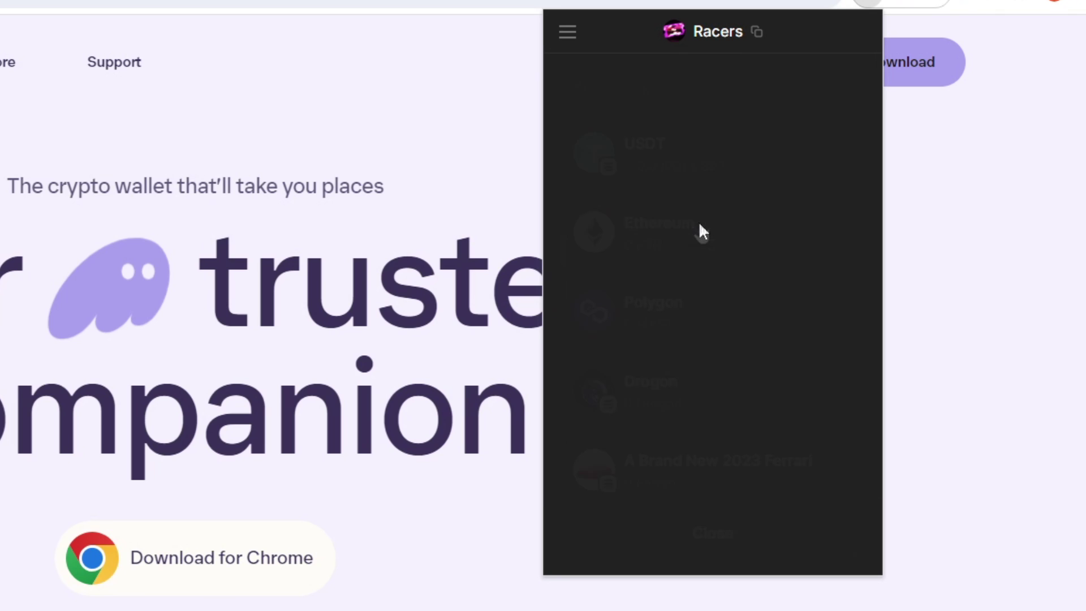
pyautogui.click(569, 84)
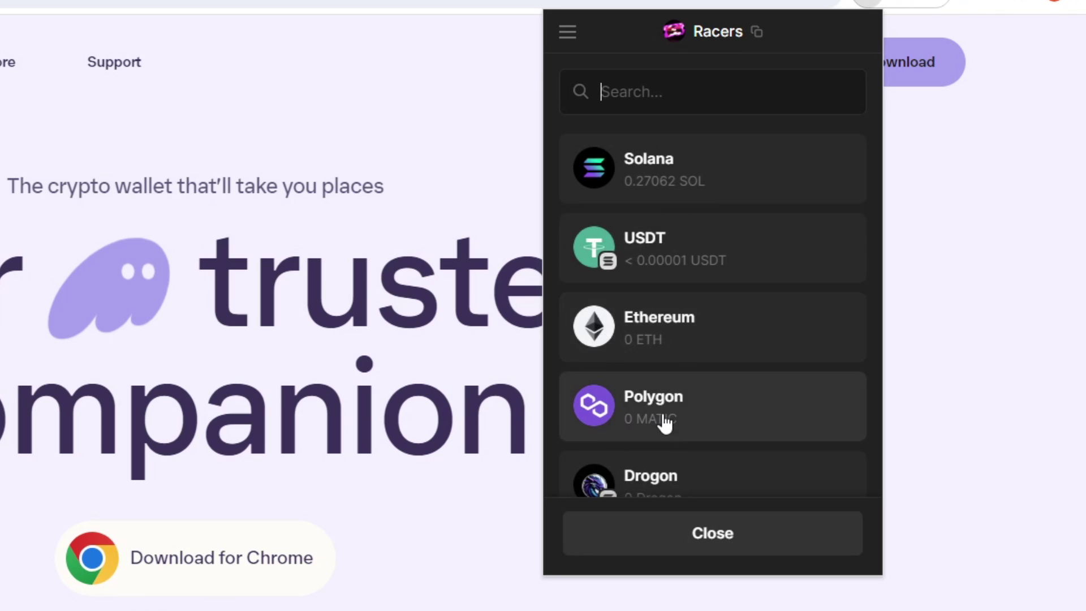
pyautogui.click(665, 423)
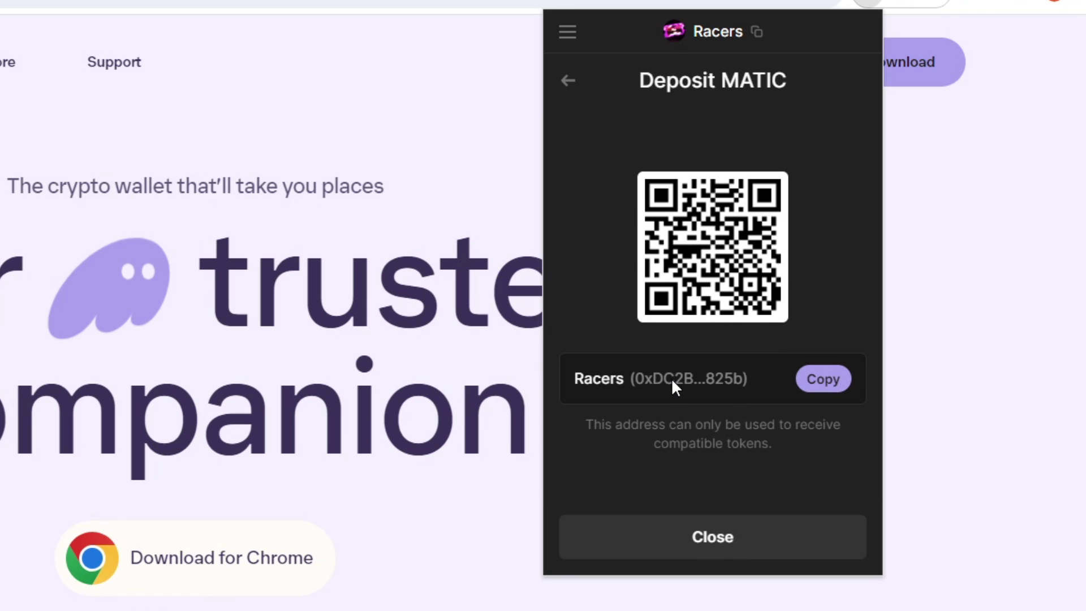
pyautogui.click(569, 82)
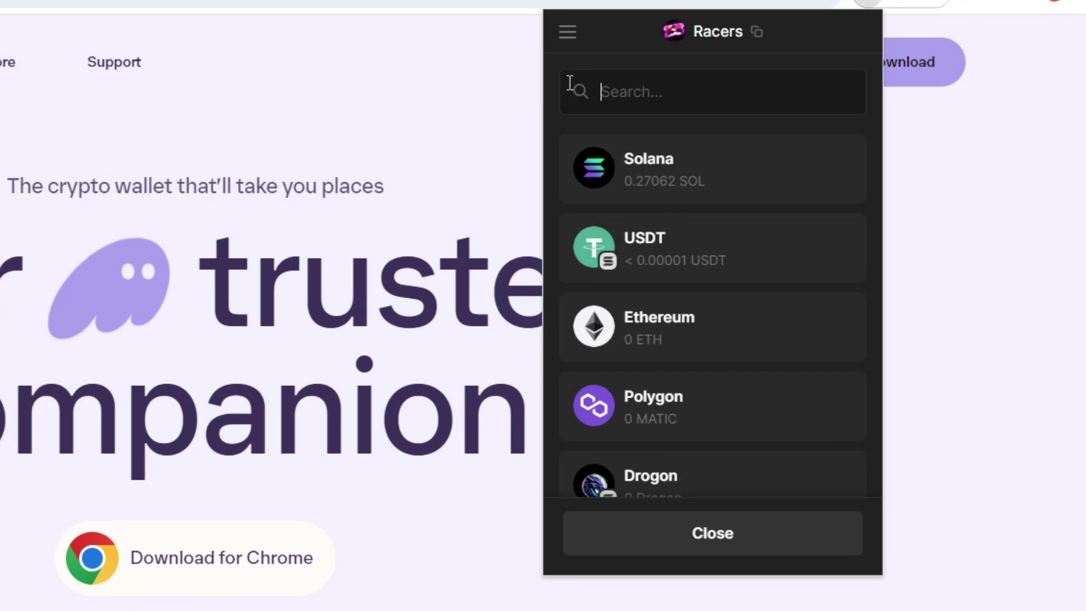
pyautogui.press('Escape')
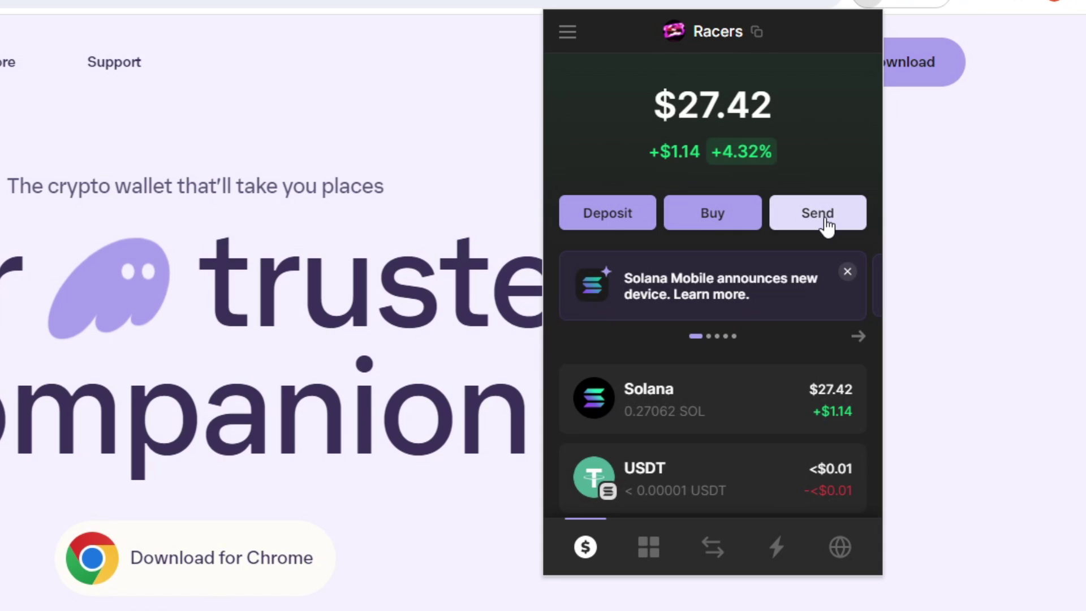
# Open the Send form for Solana, then back out and close without sending
pyautogui.click(825, 220)
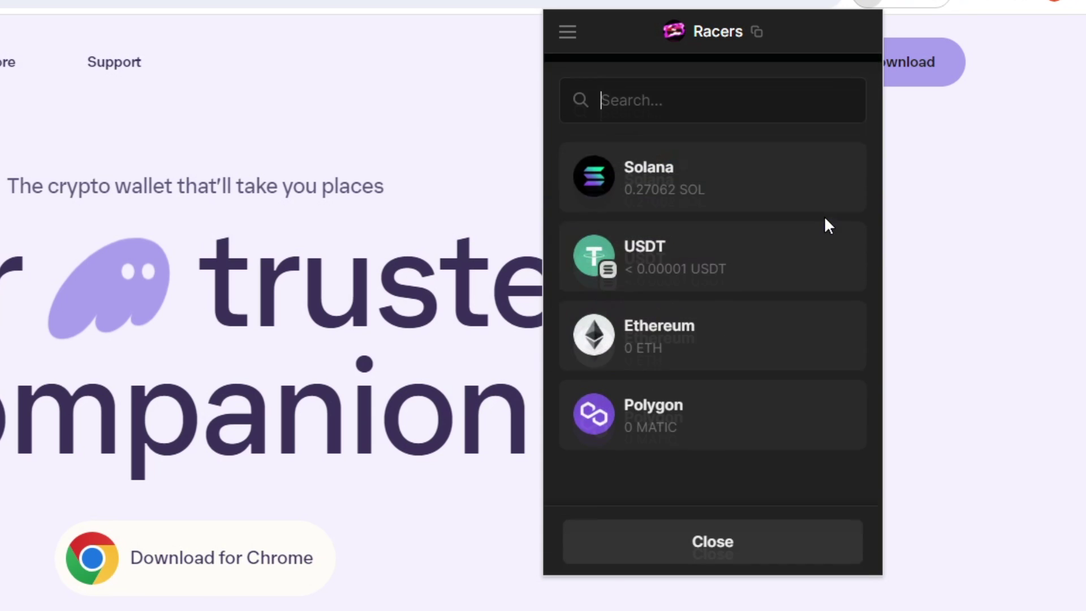
pyautogui.click(703, 170)
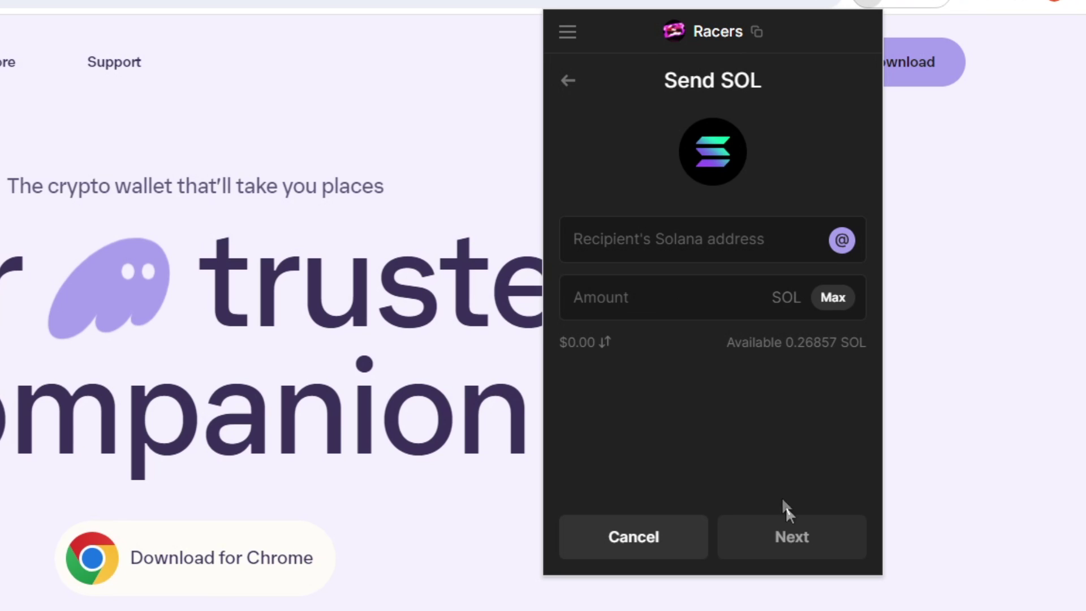
pyautogui.click(568, 82)
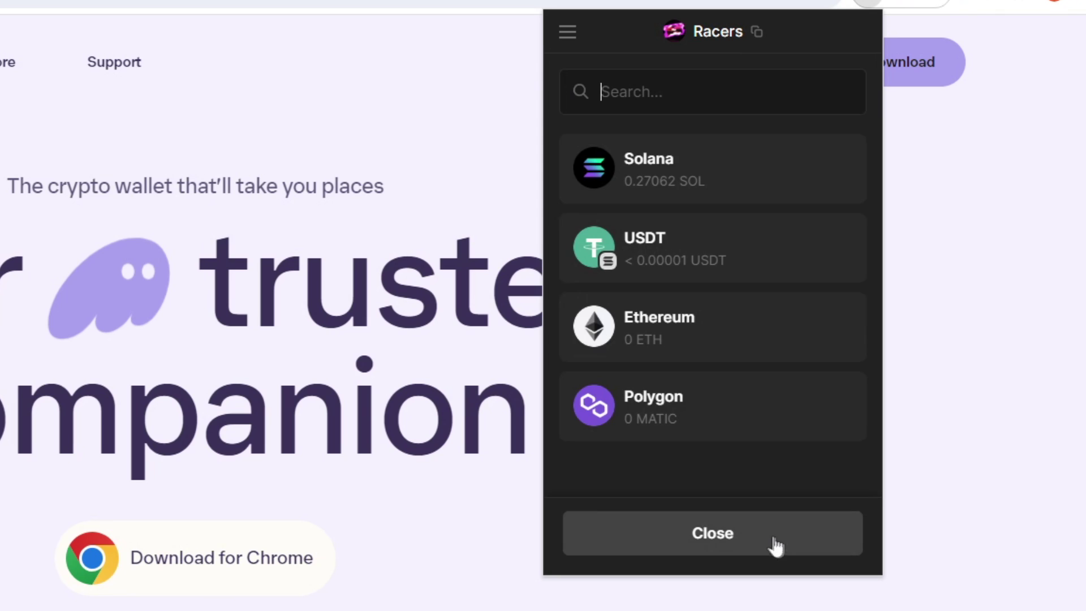
pyautogui.click(774, 544)
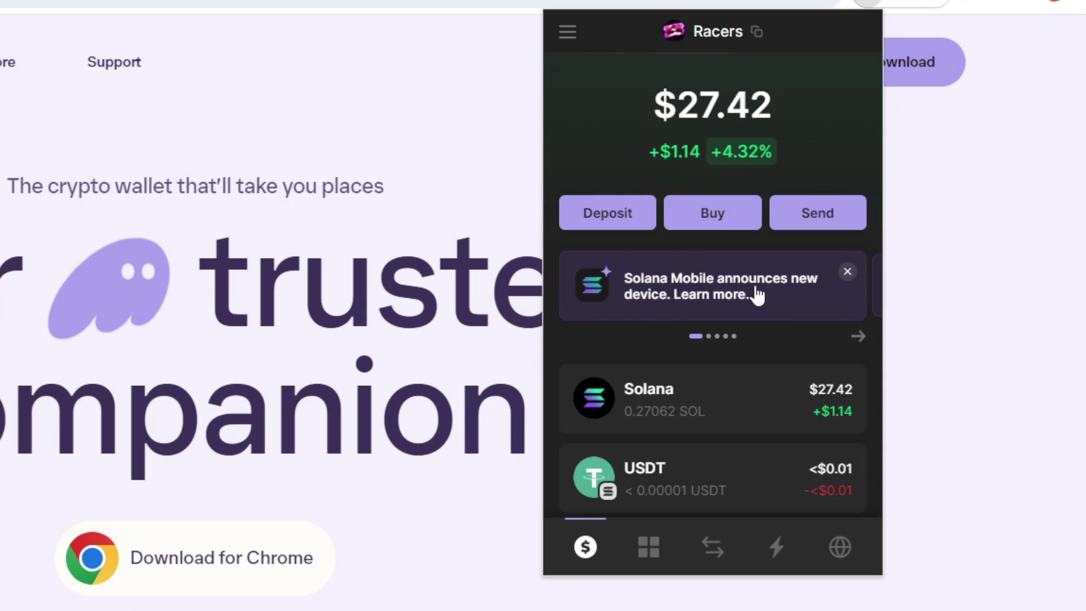
# Page through the announcement cards to DRiP, dismiss it, and scroll the token list
pyautogui.click(858, 338)
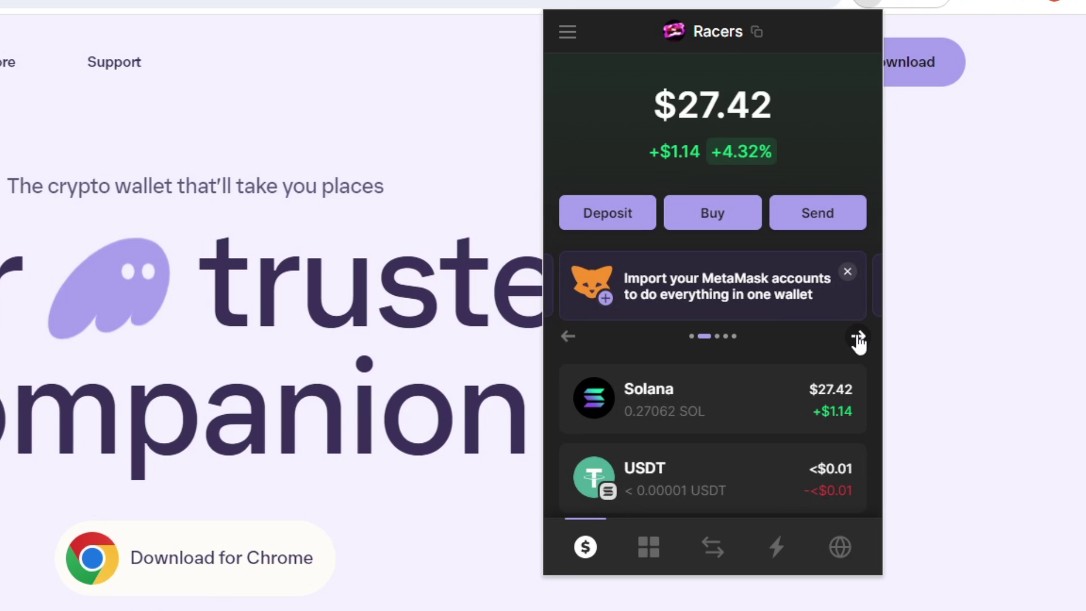
pyautogui.click(858, 338)
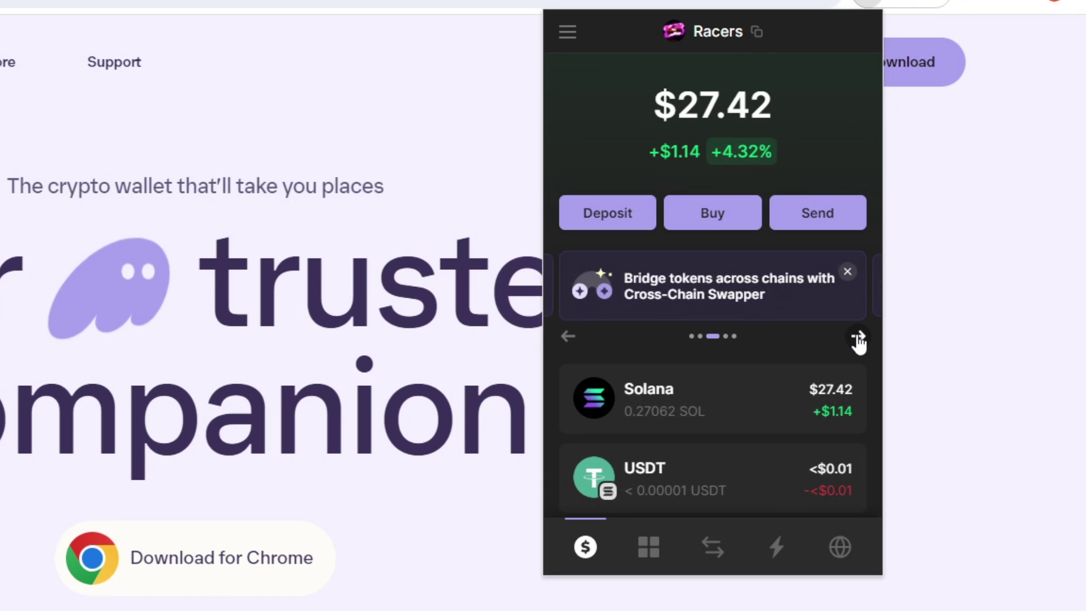
pyautogui.click(858, 337)
pyautogui.click(858, 338)
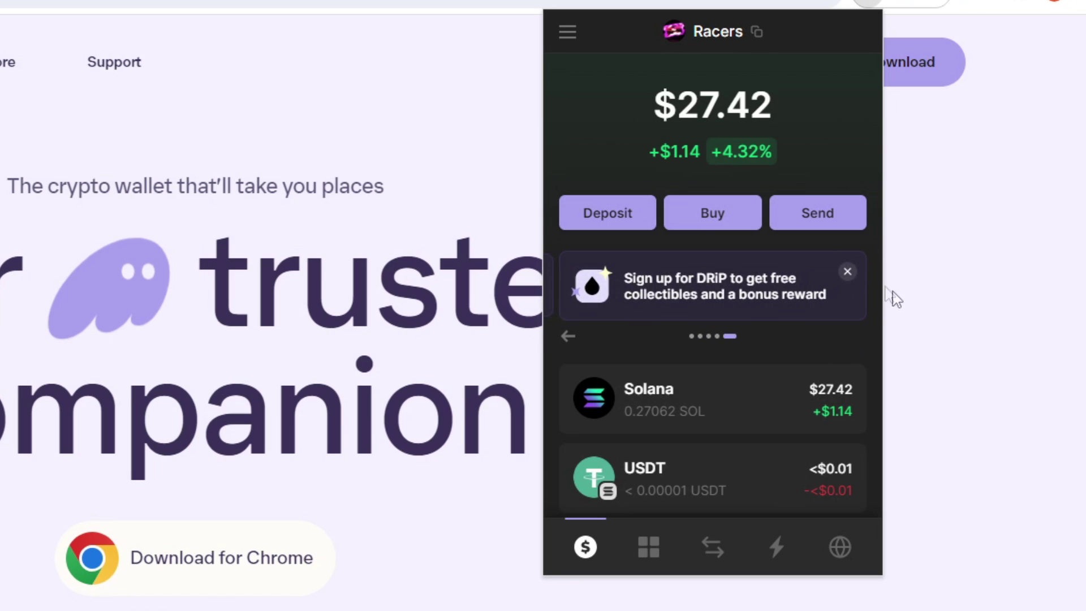
pyautogui.click(848, 274)
pyautogui.scroll(-3, 791, 294)
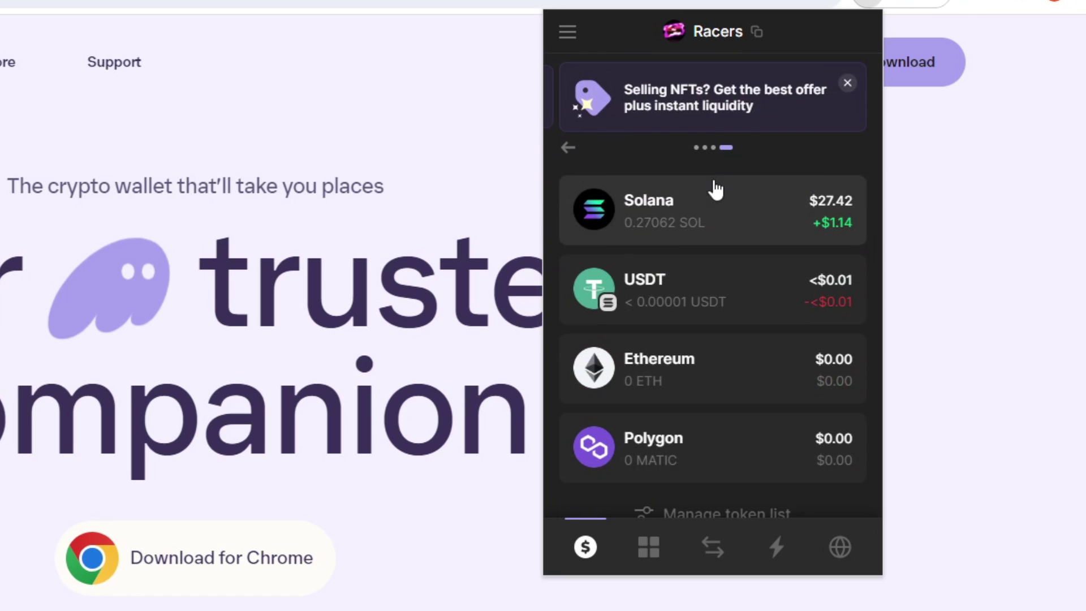
pyautogui.scroll(-1, 696, 164)
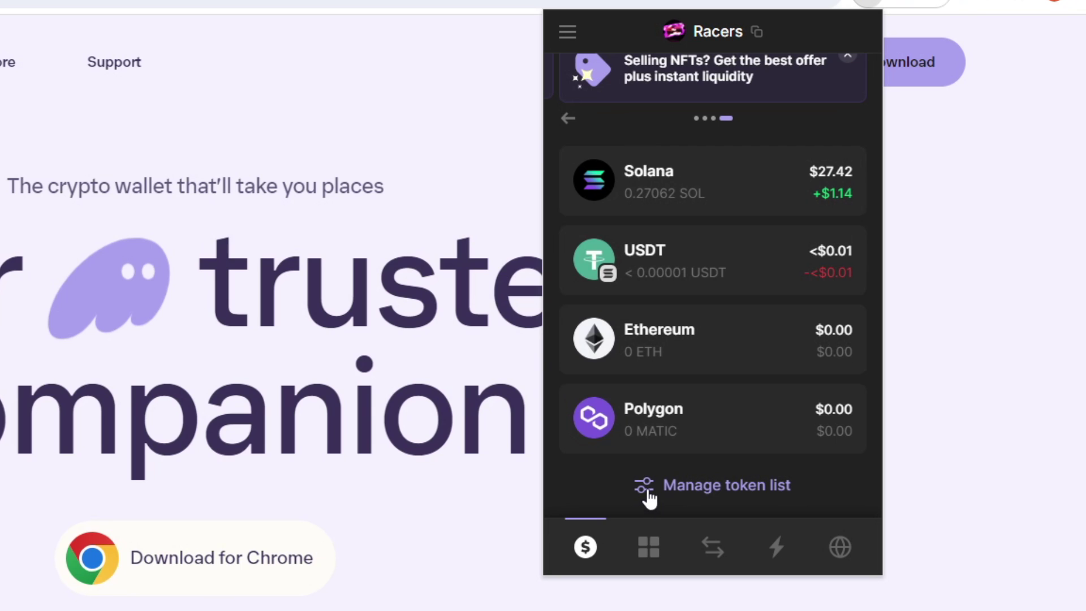
# Hide Ethereum and Polygon in the token list, leaving only Solana and USDT
pyautogui.click(681, 487)
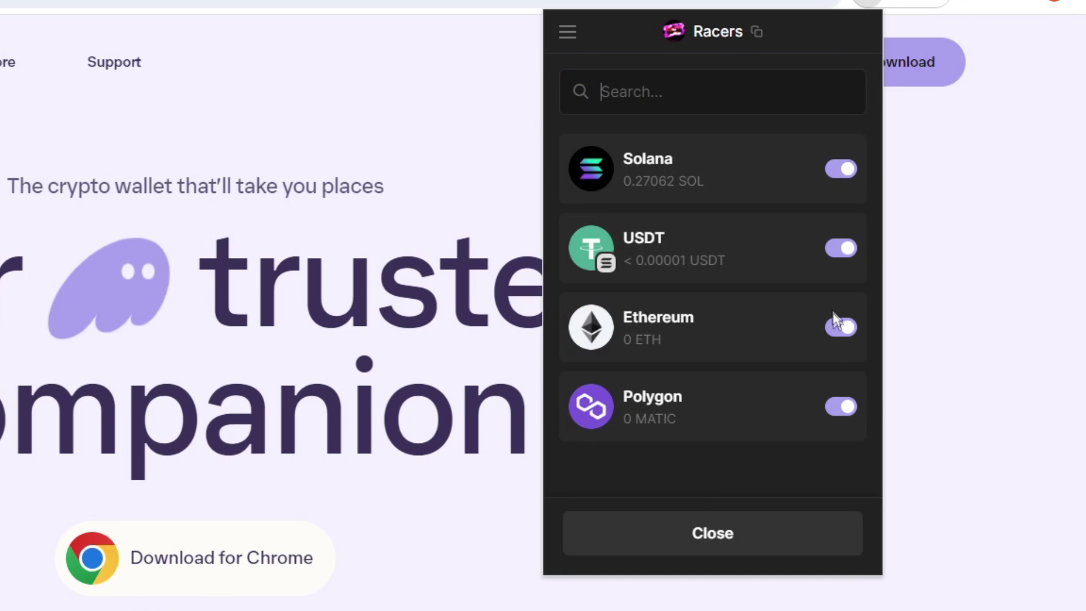
pyautogui.click(837, 323)
pyautogui.click(843, 408)
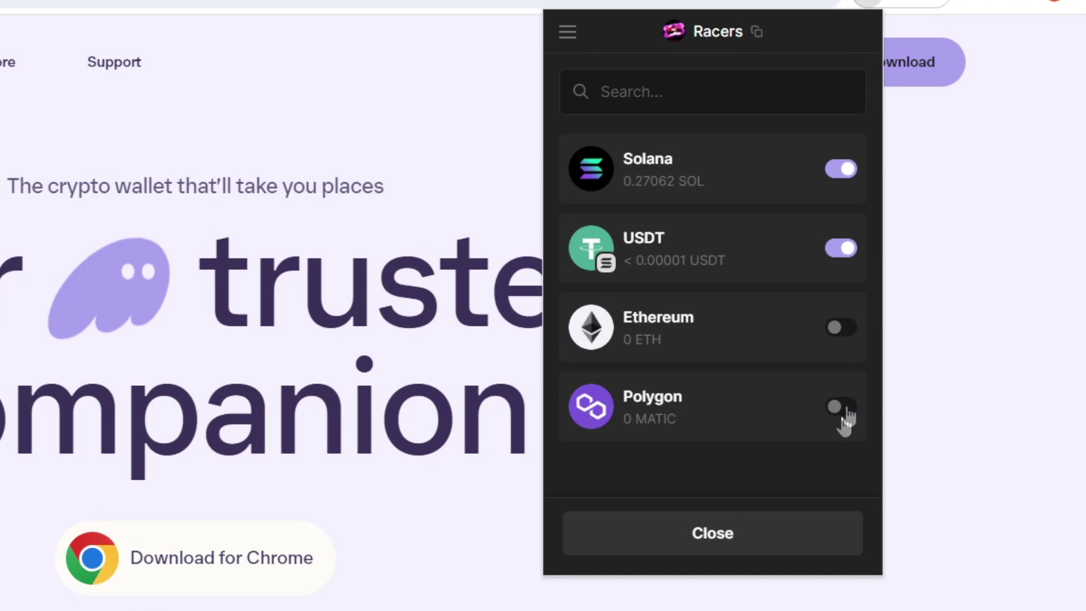
pyautogui.click(726, 544)
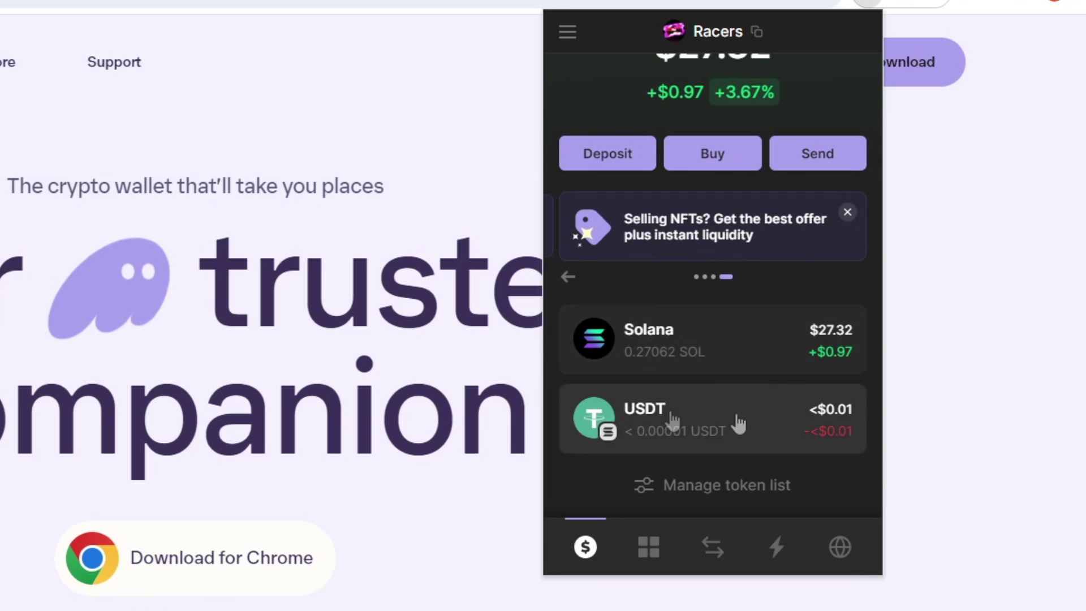
pyautogui.scroll(1, 667, 429)
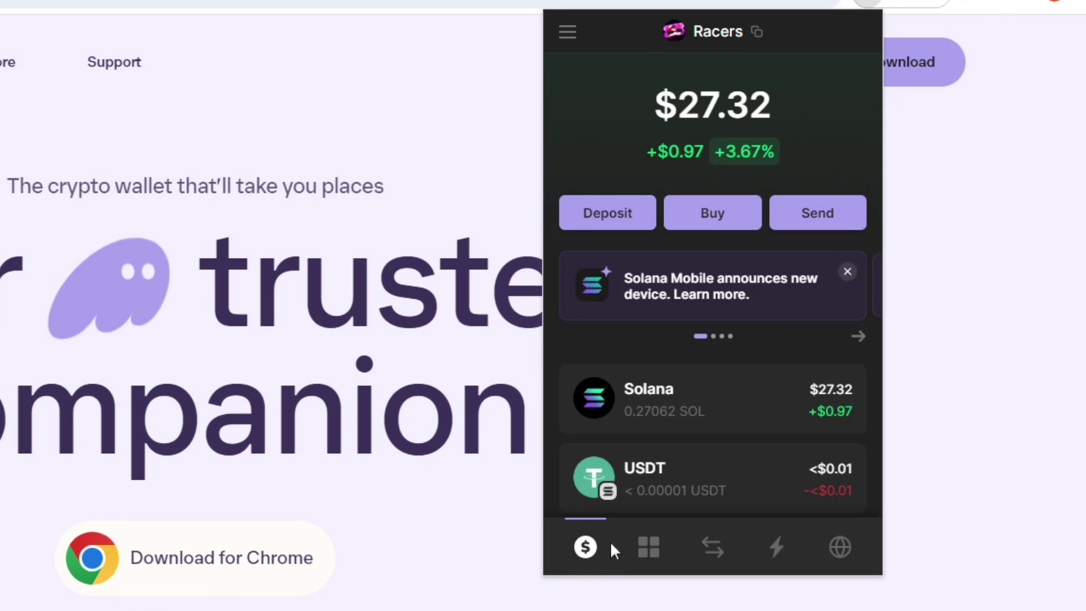
pyautogui.click(647, 551)
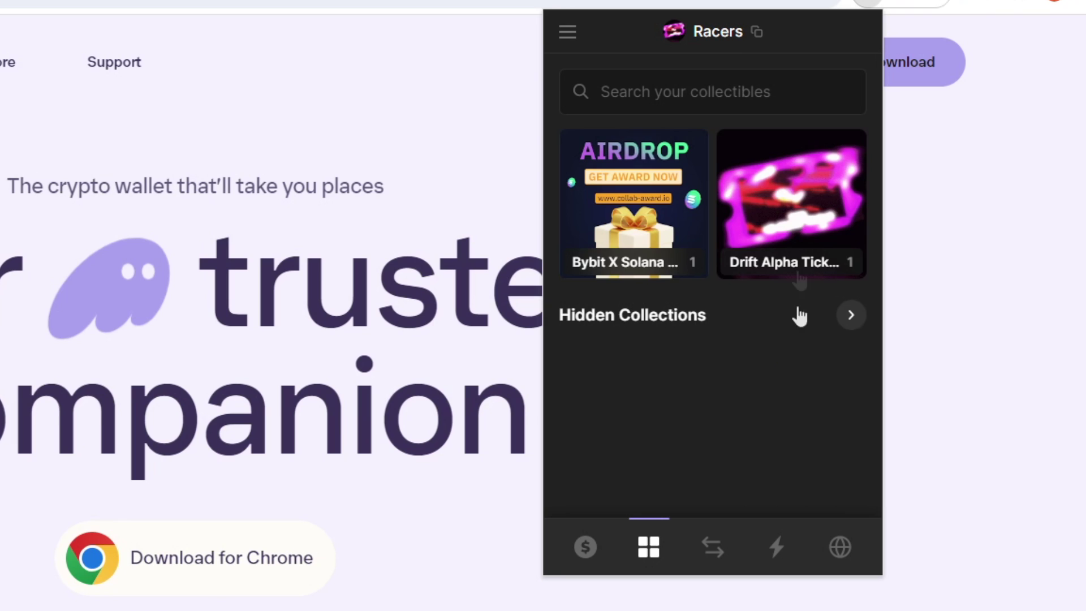
# Expand Hidden Collections and open the JUP.RED PASS collectible's detail page
pyautogui.click(851, 317)
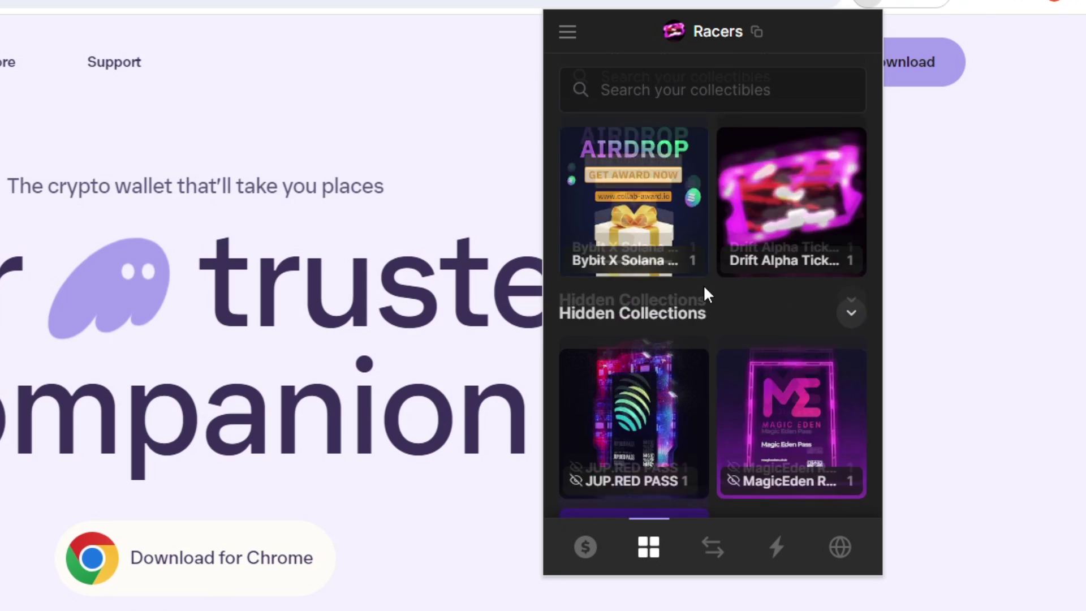
pyautogui.scroll(-3, 712, 255)
pyautogui.scroll(2, 735, 328)
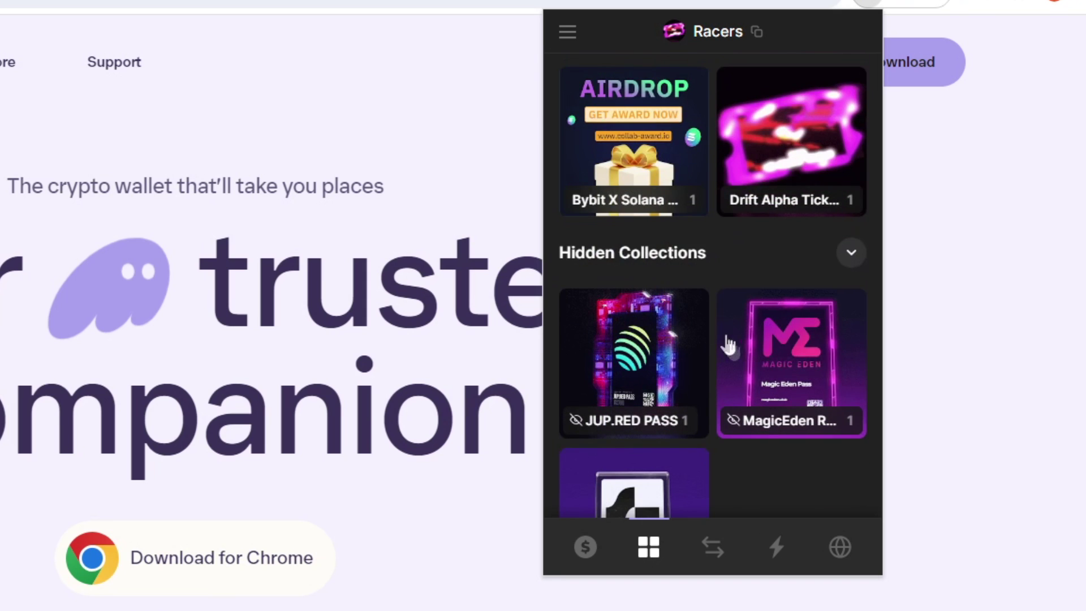
pyautogui.scroll(2, 736, 351)
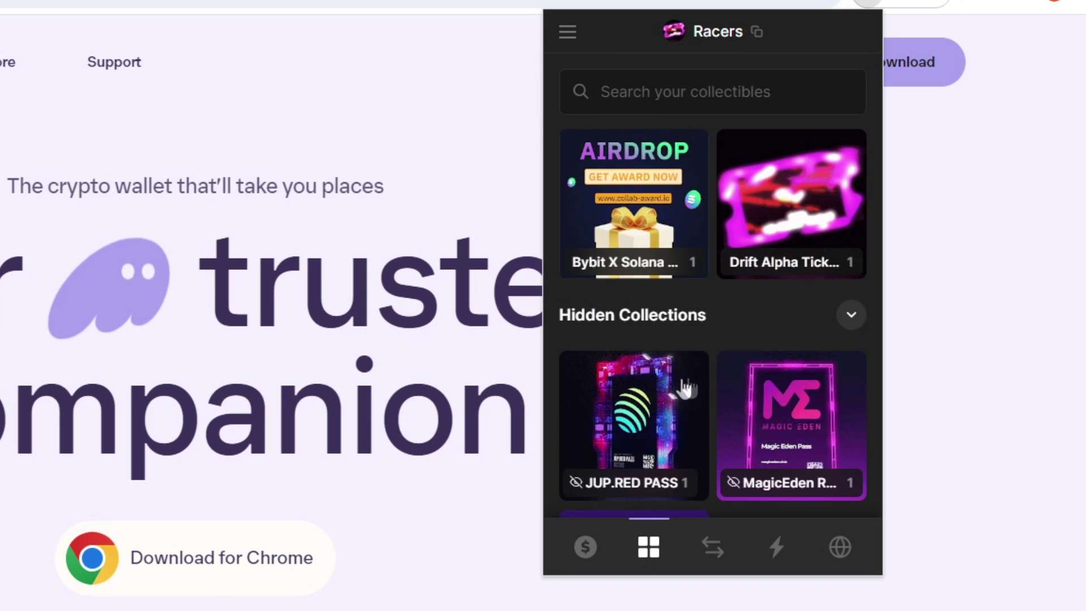
pyautogui.click(850, 321)
pyautogui.click(851, 325)
pyautogui.click(678, 398)
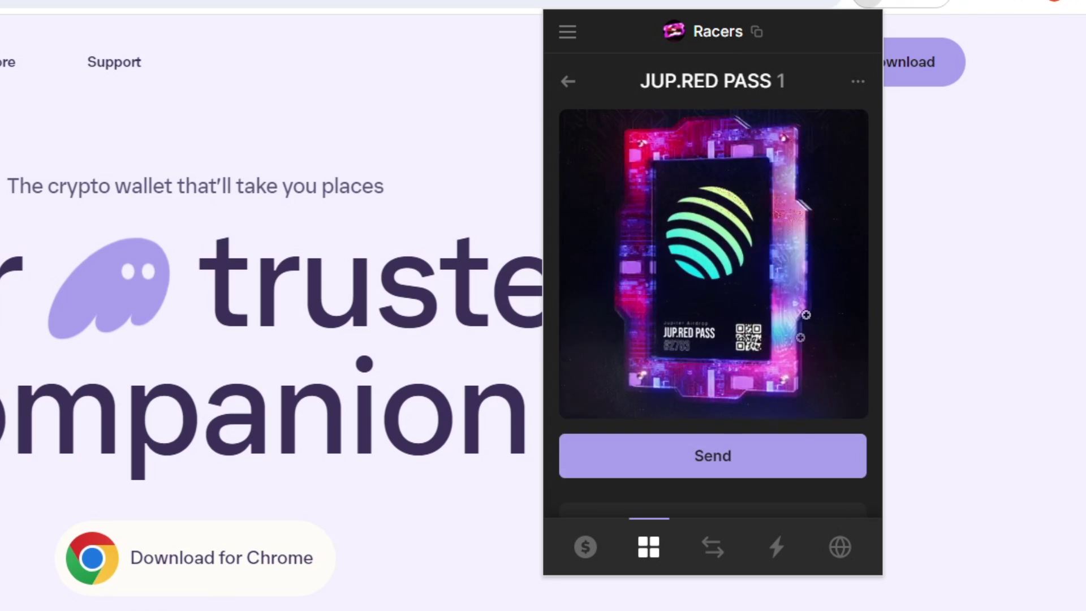
pyautogui.click(858, 83)
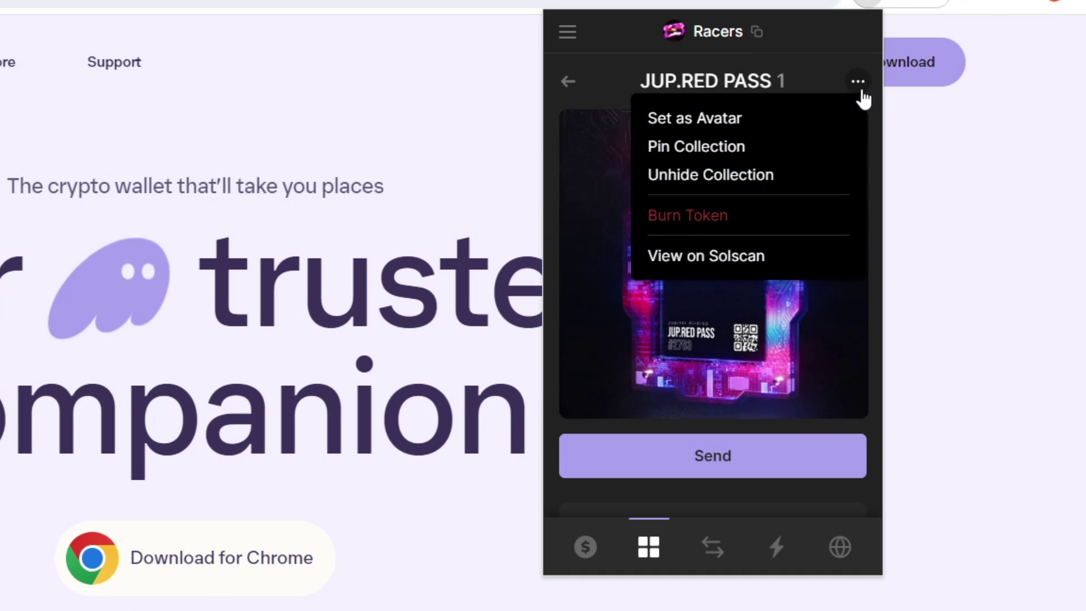
pyautogui.click(704, 218)
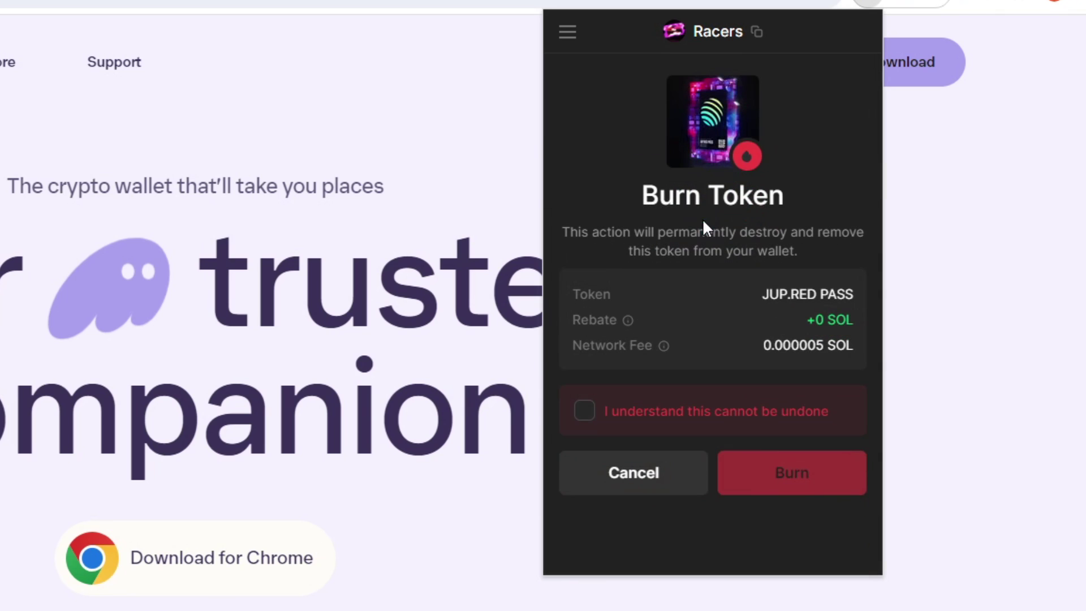
pyautogui.click(590, 420)
pyautogui.click(650, 478)
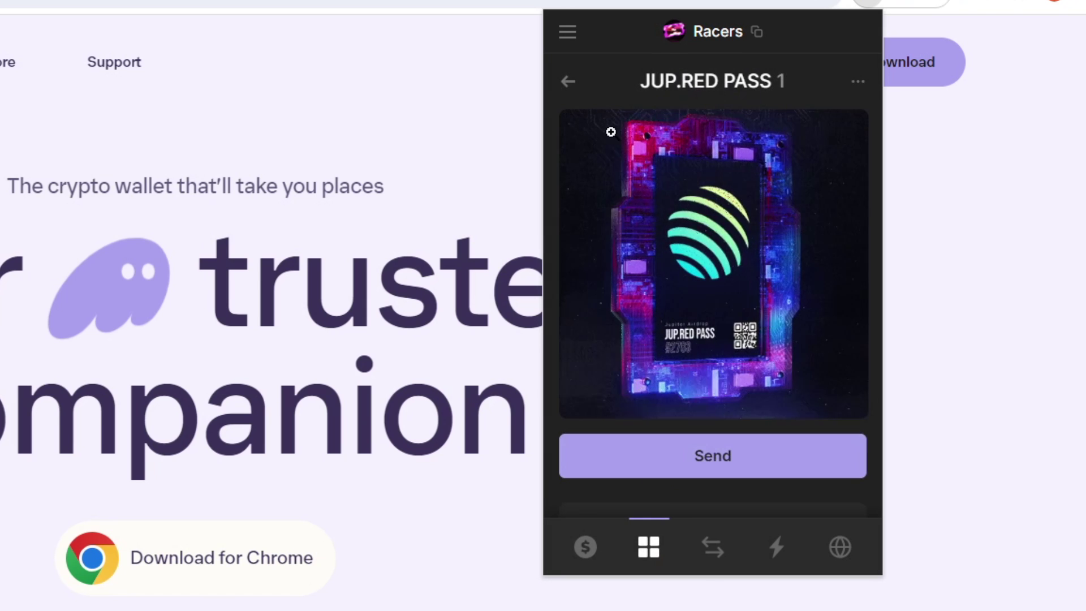
pyautogui.click(569, 83)
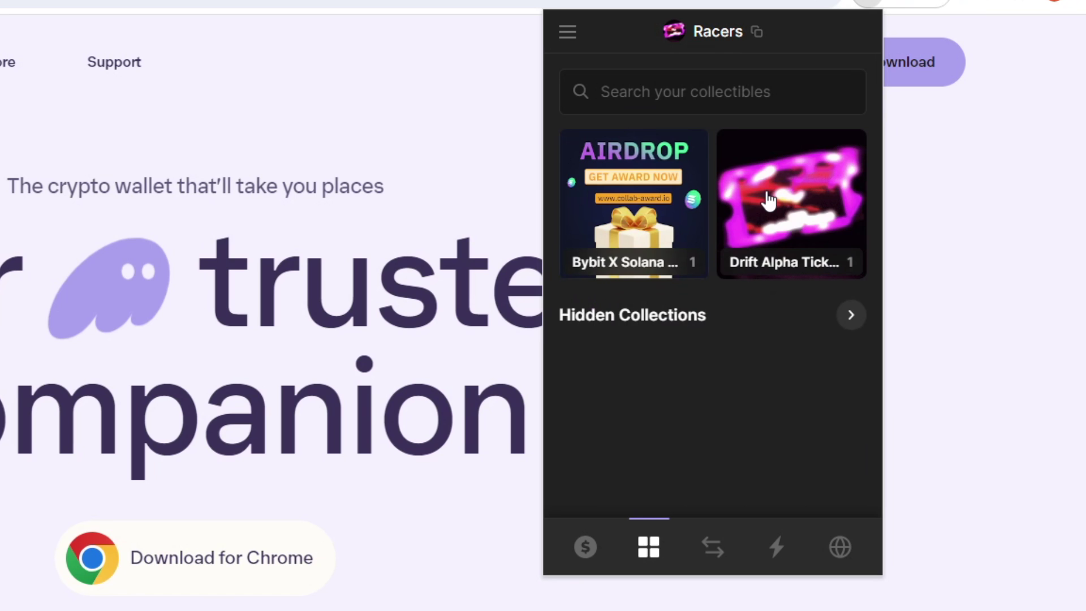
pyautogui.click(768, 199)
pyautogui.scroll(-2, 698, 186)
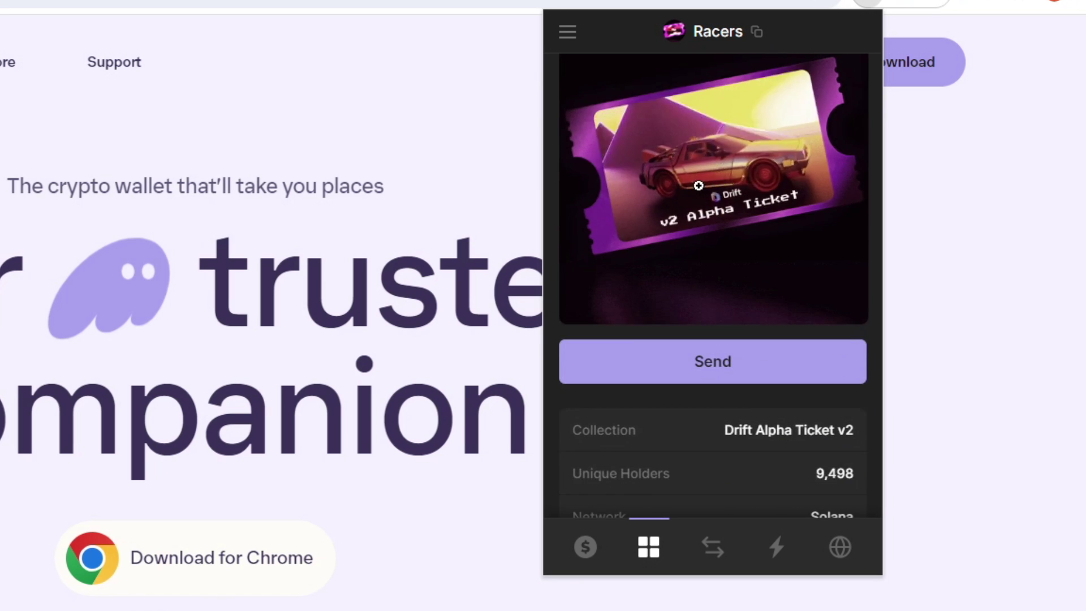
pyautogui.scroll(-2, 698, 186)
pyautogui.click(735, 271)
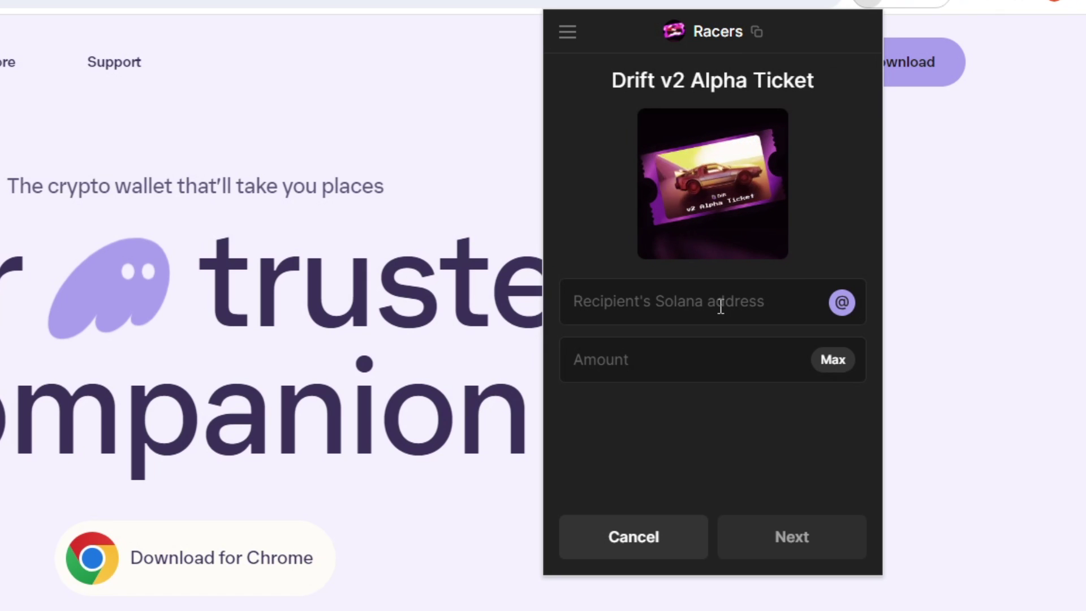
pyautogui.click(662, 534)
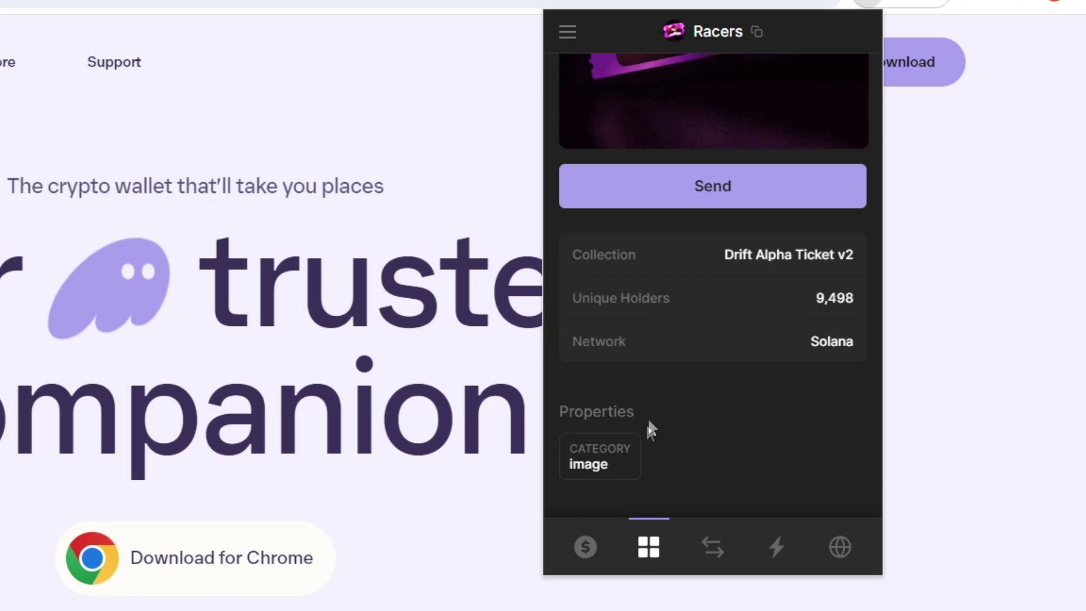
pyautogui.scroll(5, 610, 108)
pyautogui.click(569, 82)
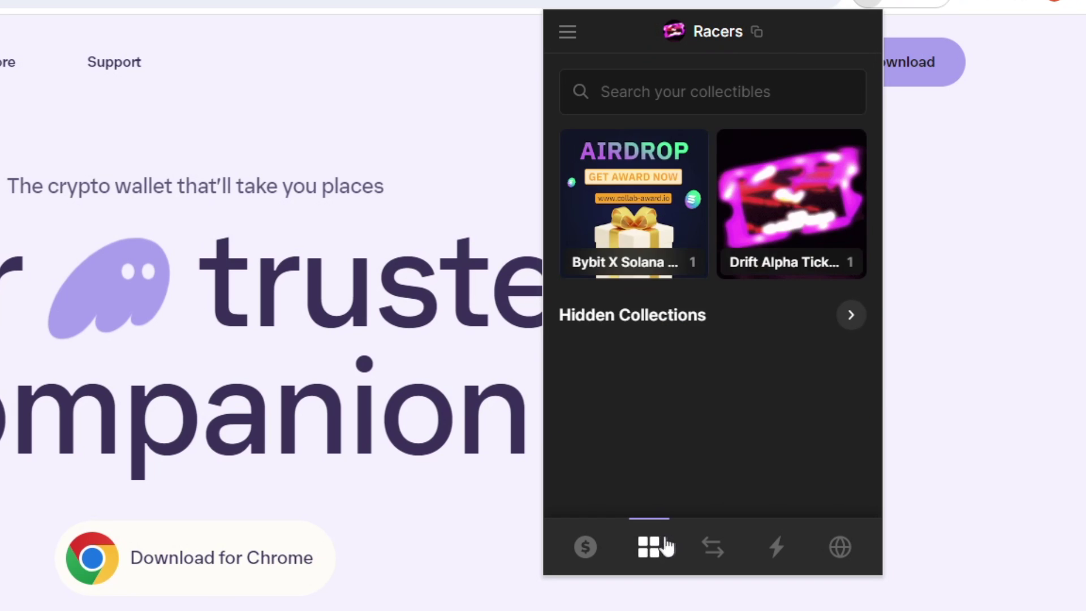
# Open the swap form with SOL as the source token, dismissing the country-not-supported notice
pyautogui.click(712, 549)
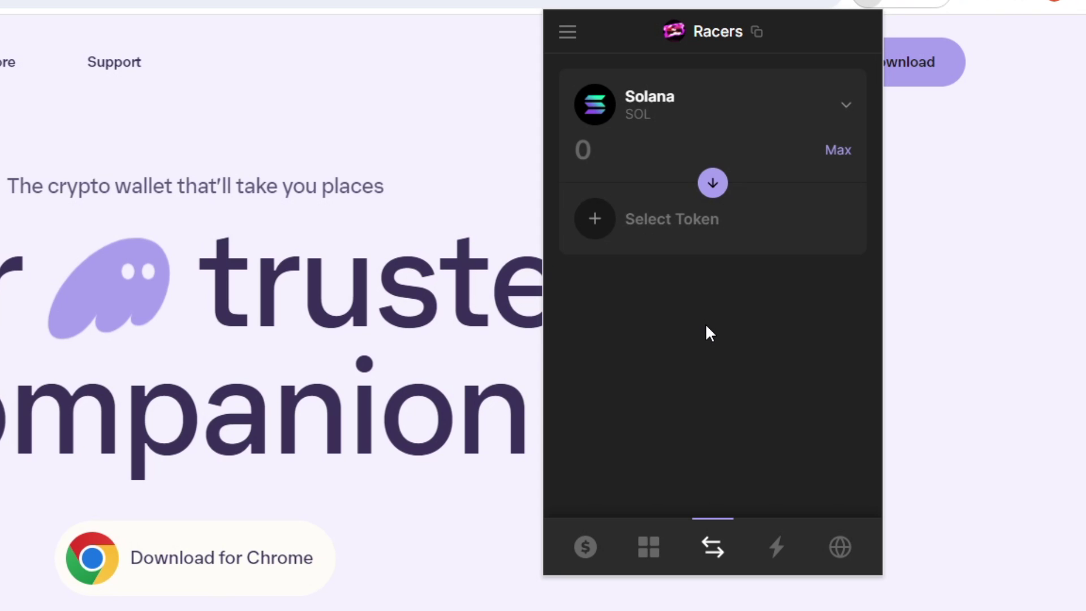
pyautogui.click(708, 249)
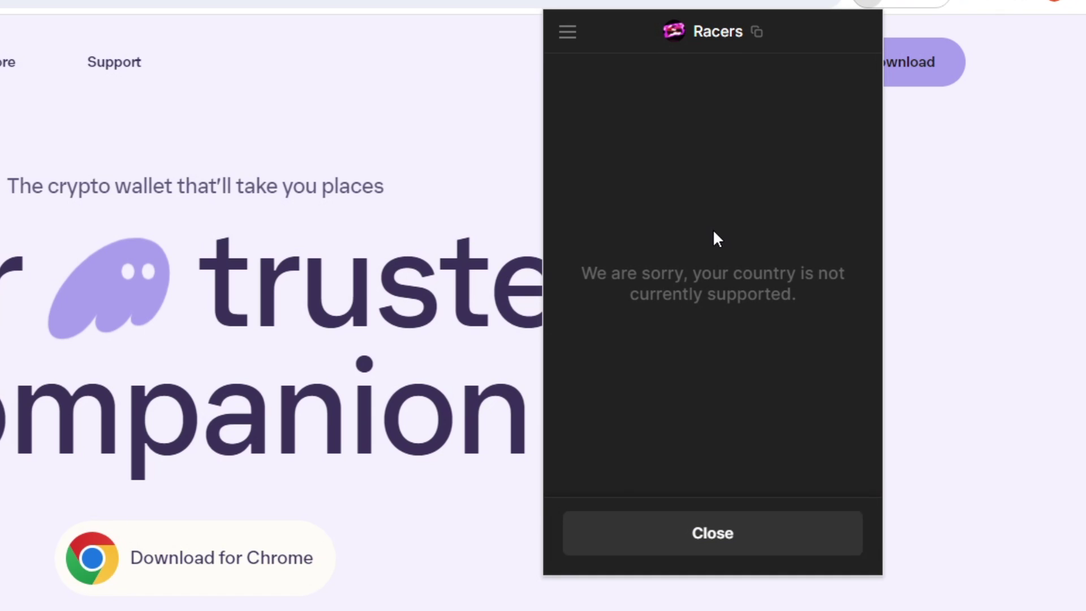
pyautogui.click(724, 534)
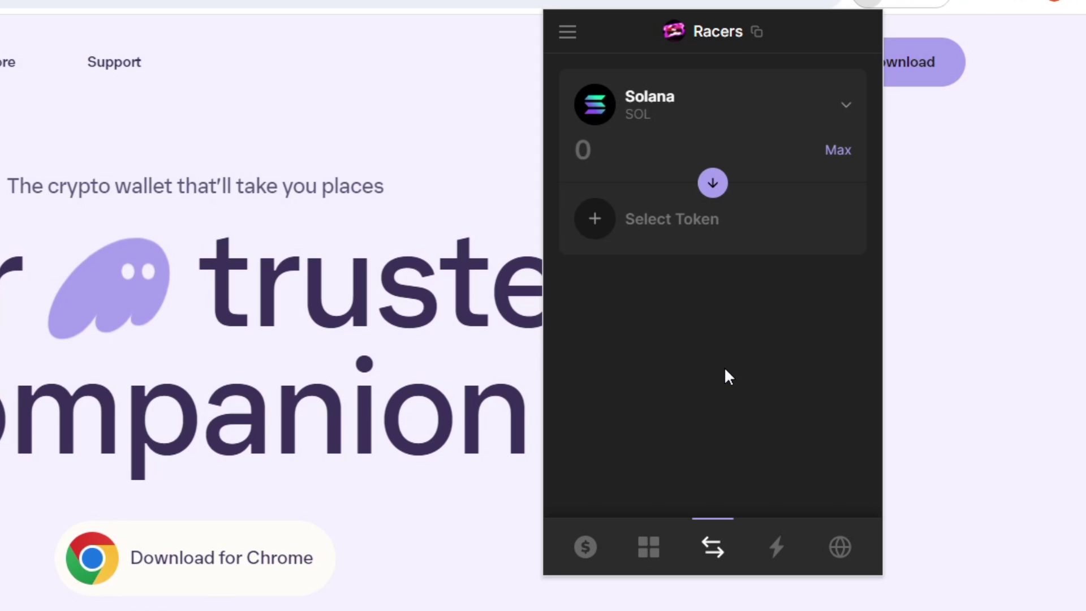
# Show the Recent Activity list, including the 0.1596 SOL receipt
pyautogui.click(786, 549)
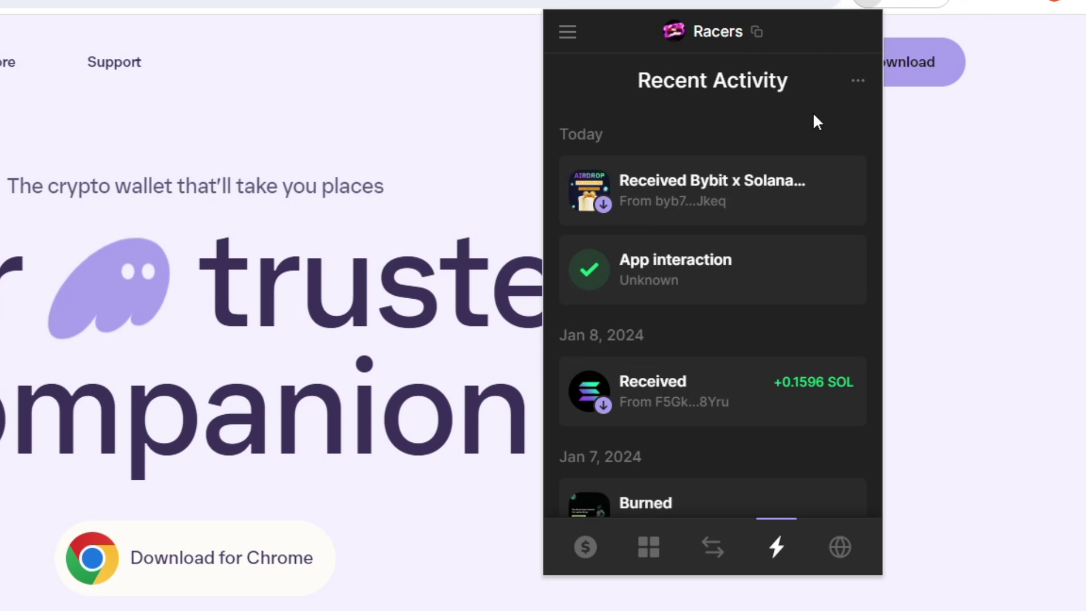
pyautogui.scroll(-1, 813, 112)
pyautogui.scroll(1, 820, 158)
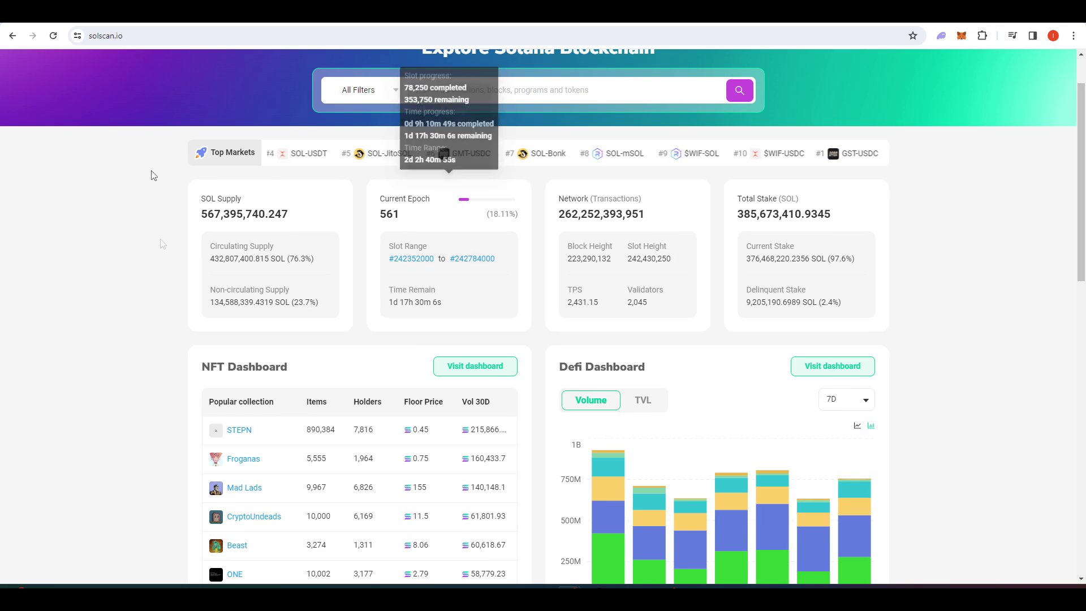
# Open the Phantom wallet popup over the Solscan home page
pyautogui.scroll(1, 804, 264)
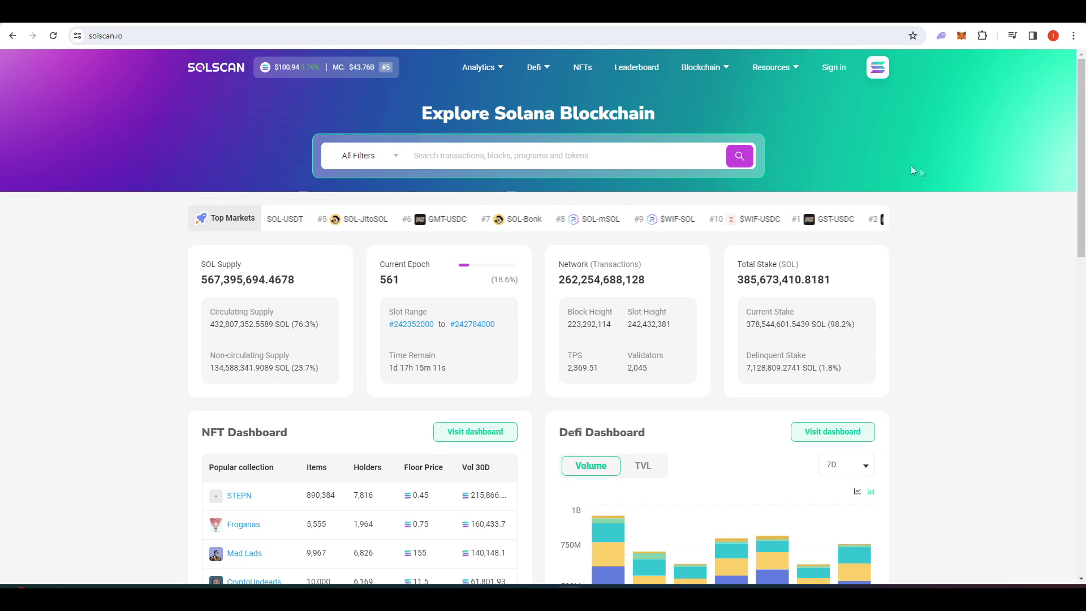
pyautogui.click(941, 36)
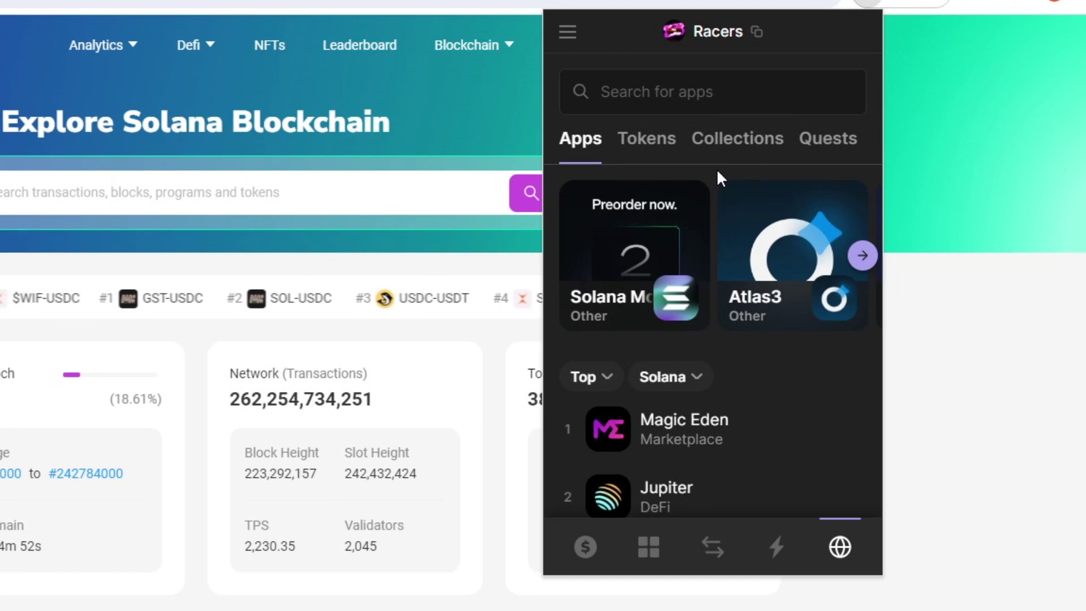
# Scroll through Phantom's Explore list of top Solana apps
pyautogui.scroll(-3, 717, 168)
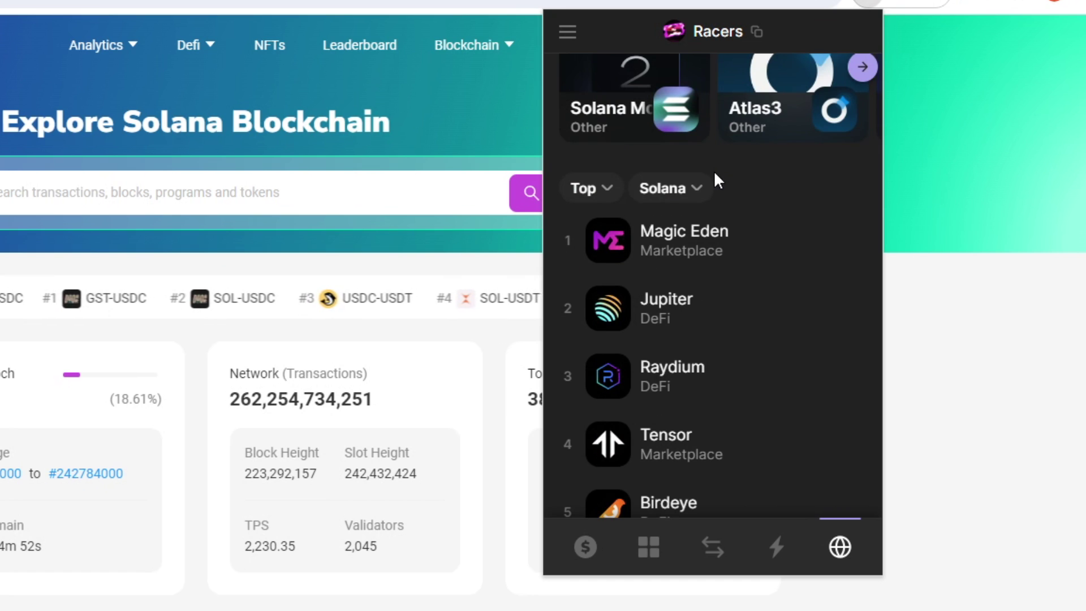
pyautogui.scroll(-2, 732, 179)
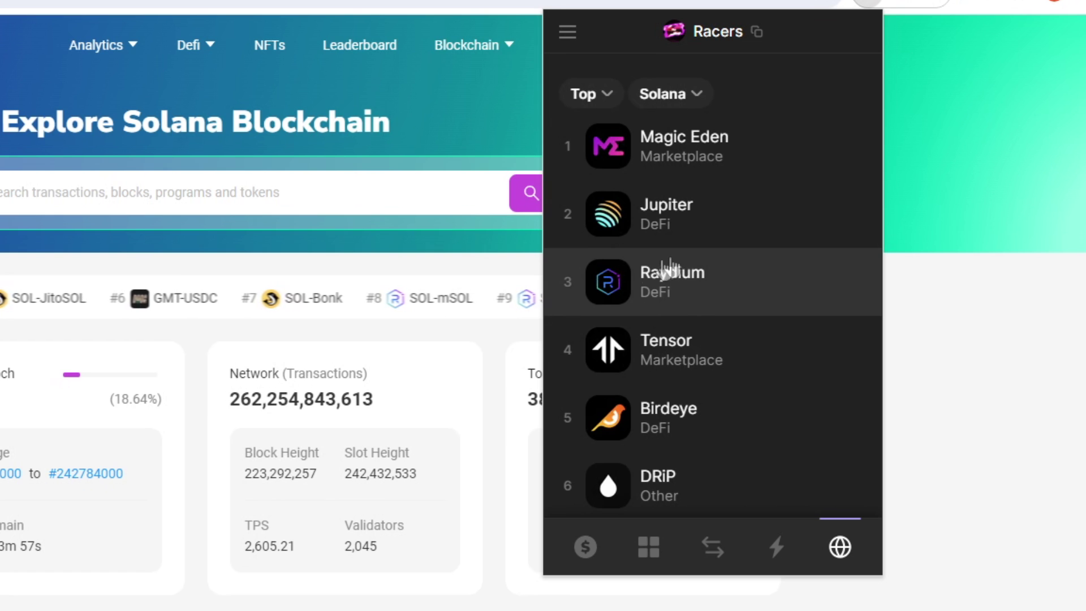
pyautogui.scroll(-8, 669, 271)
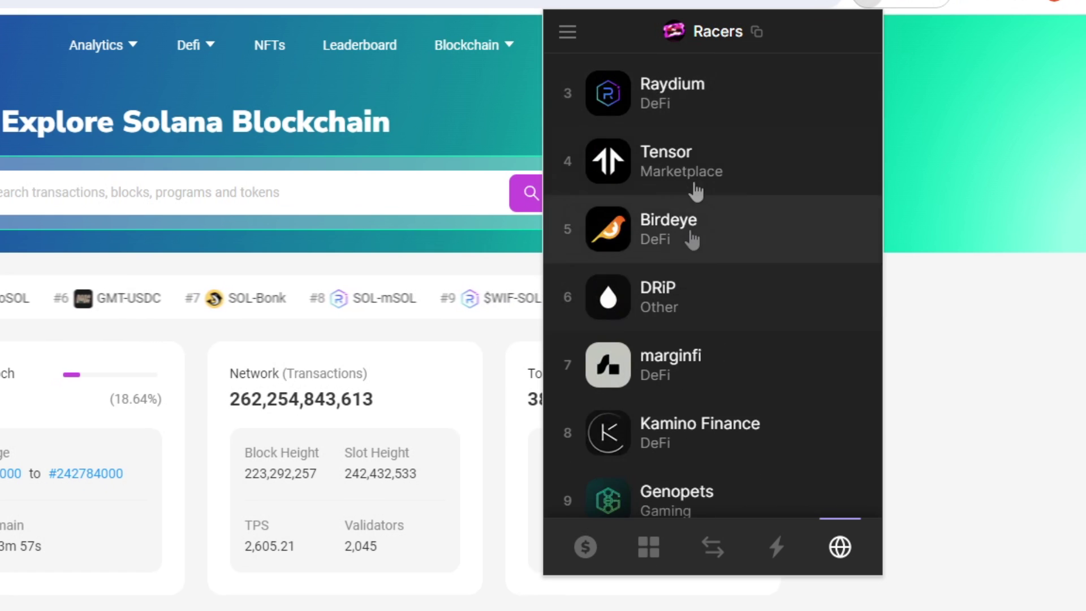
pyautogui.scroll(10, 694, 198)
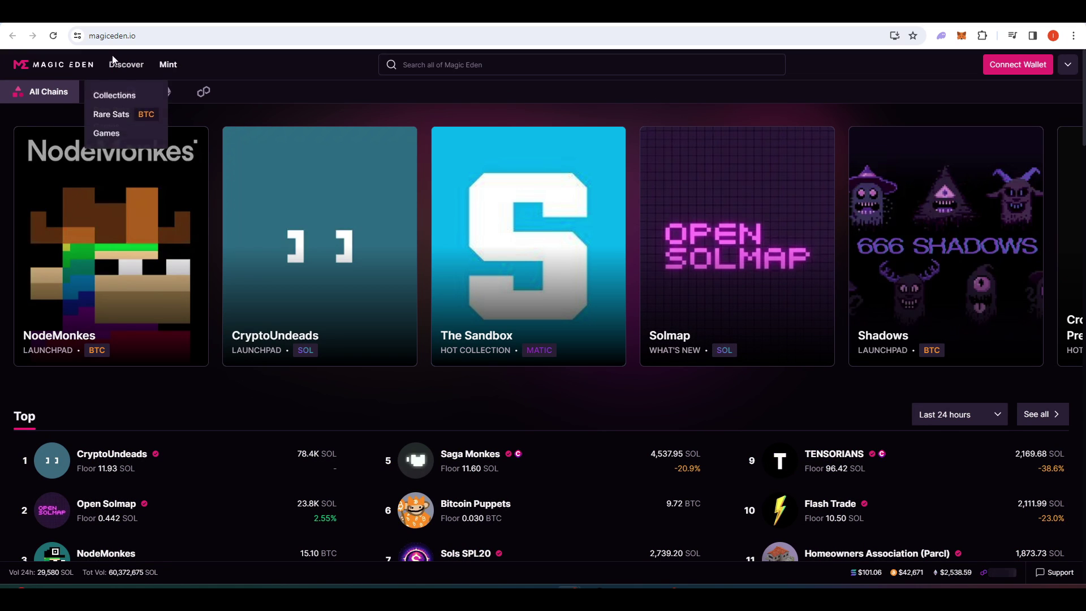
# Open the Phantom popup over the Magic Eden homepage, showing the top Solana apps
pyautogui.click(940, 36)
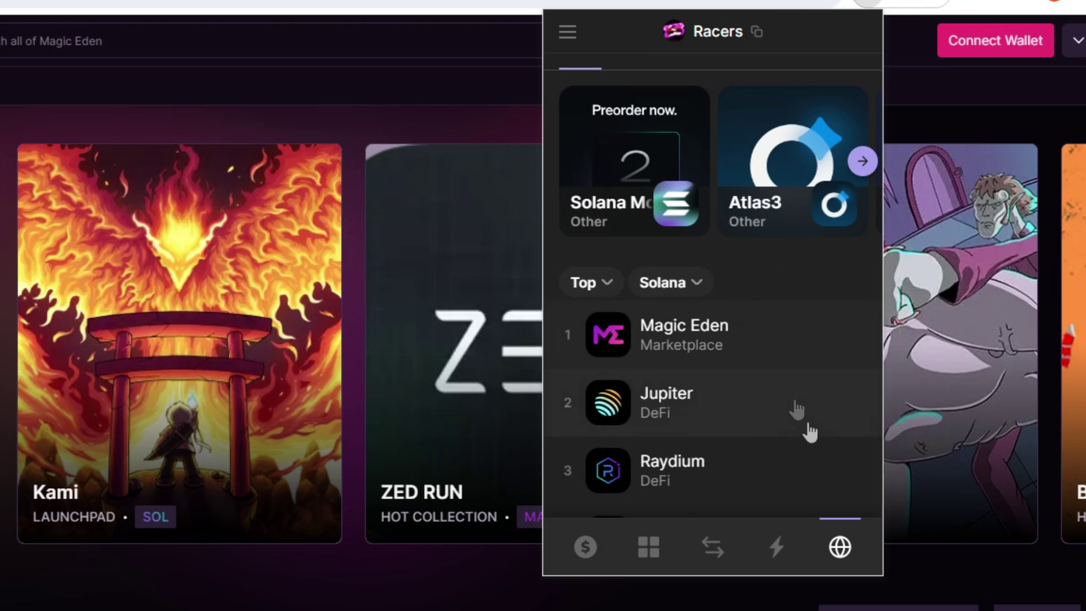
# Search the apps for 'mang' and open the Mango Markets result
pyautogui.click(832, 557)
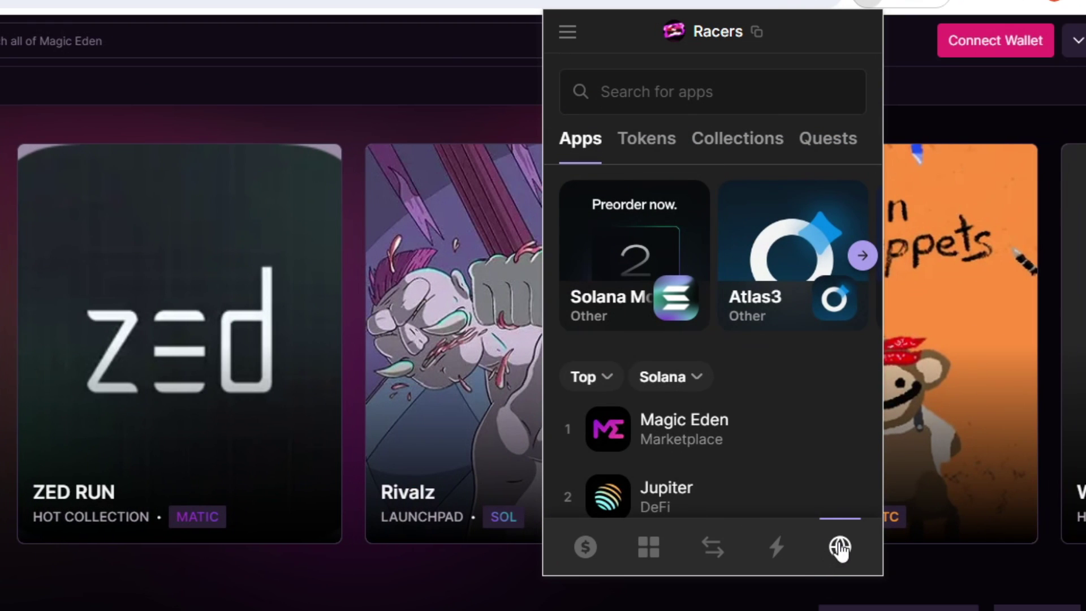
pyautogui.scroll(-5, 701, 340)
pyautogui.scroll(5, 694, 314)
pyautogui.write('ma')
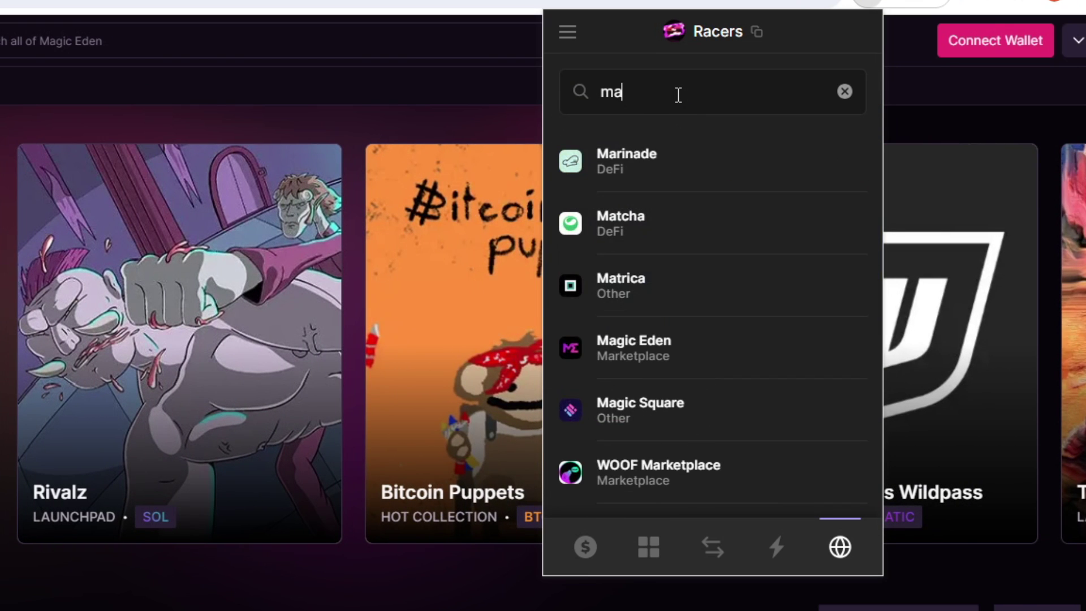
pyautogui.write('ng')
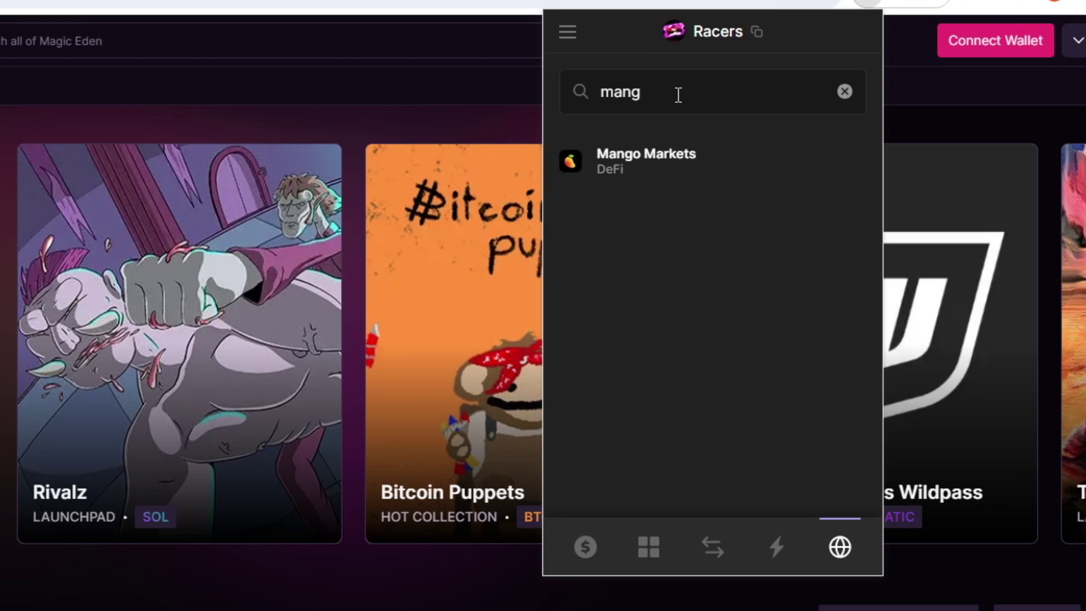
pyautogui.click(672, 156)
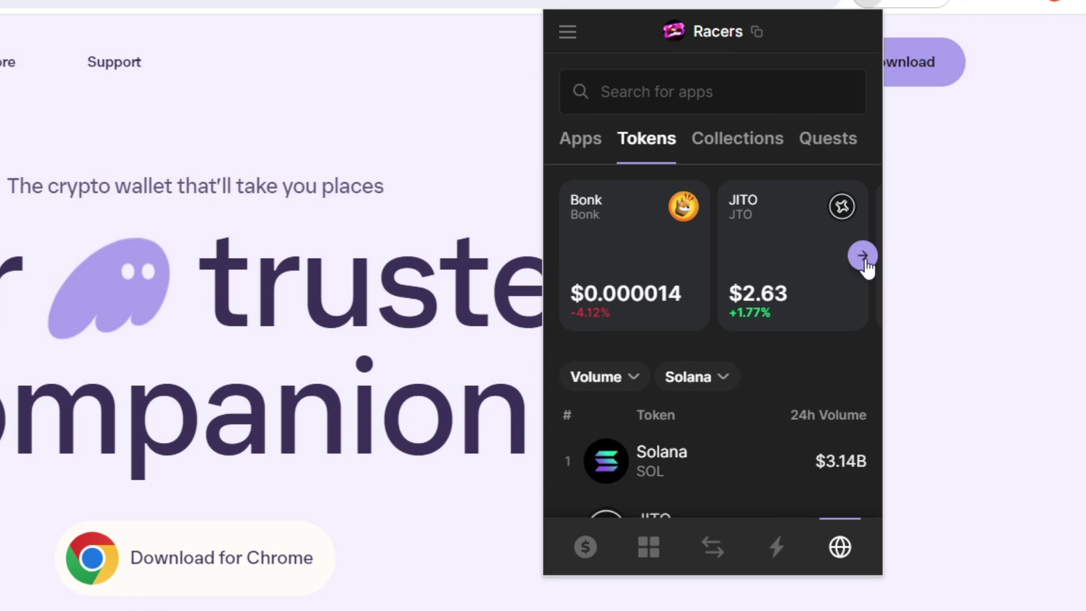
# Re-rank trending tokens by Gainers, then Losers, and finally Market Cap
pyautogui.scroll(-3, 727, 291)
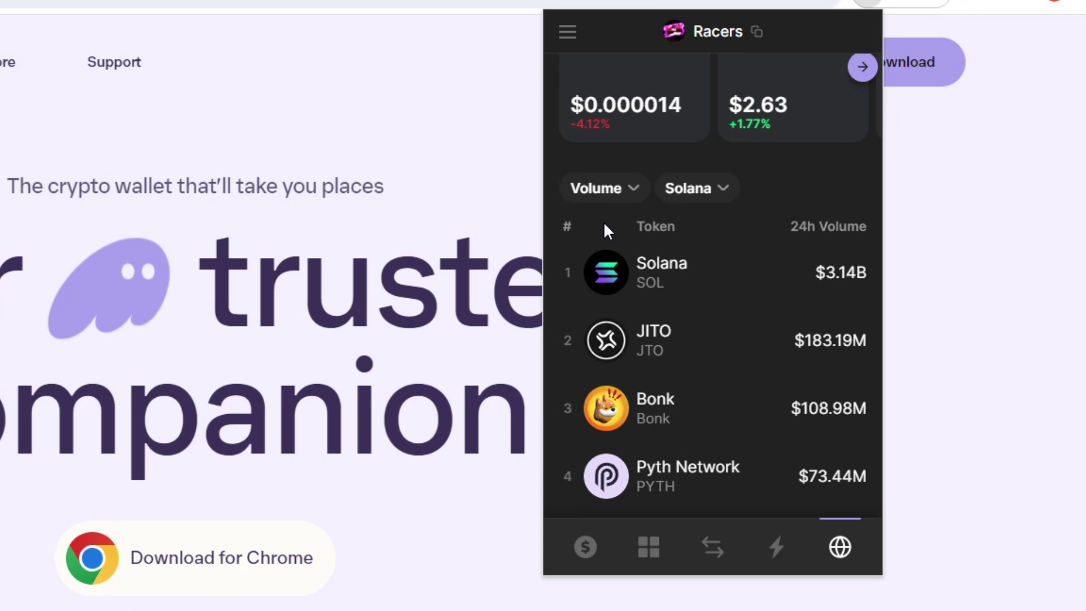
pyautogui.click(623, 197)
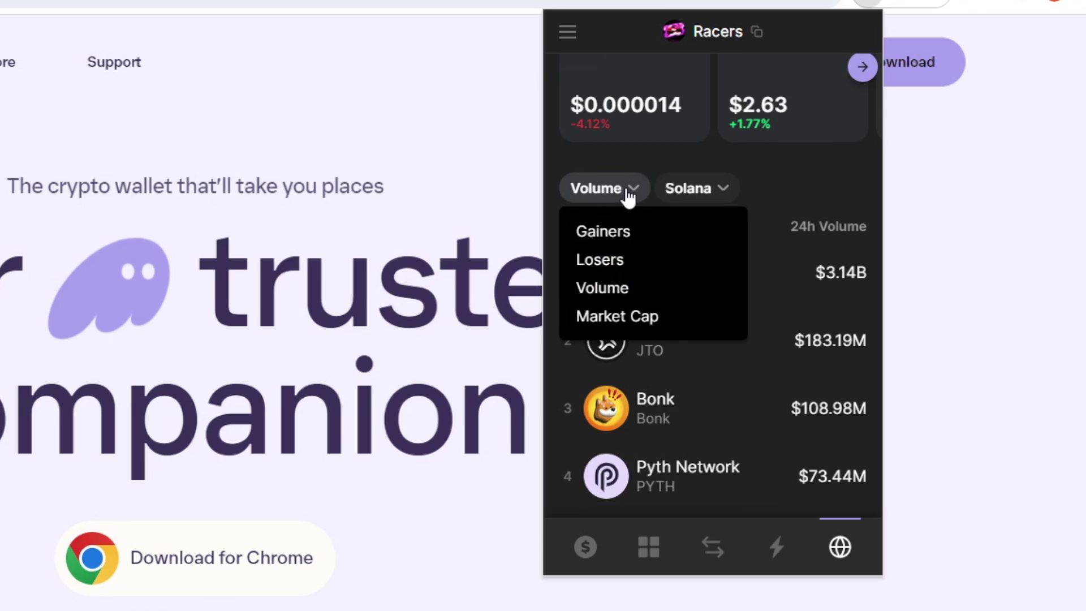
pyautogui.click(617, 232)
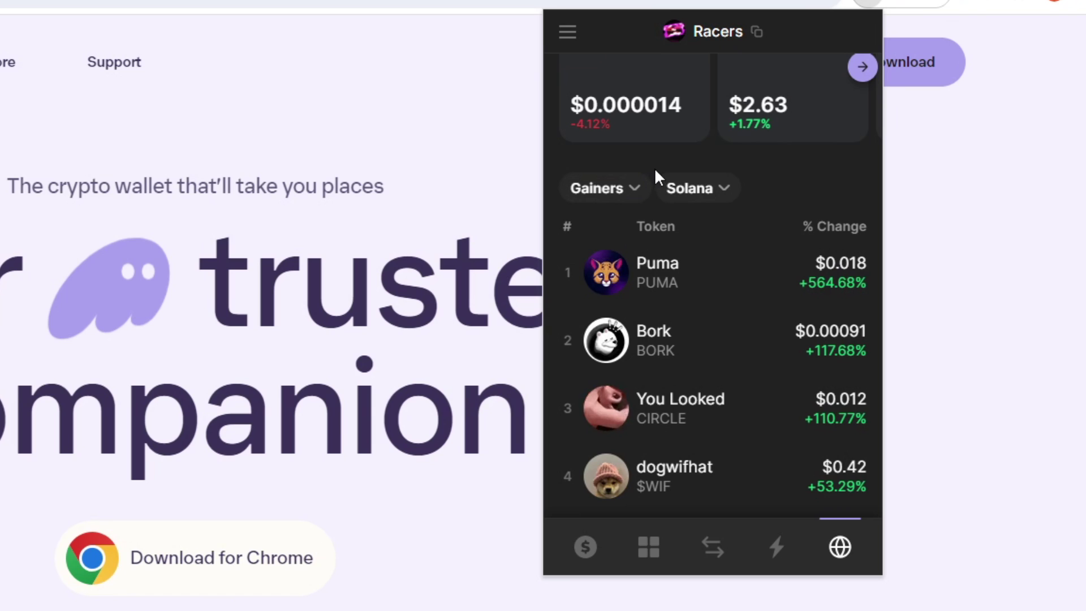
pyautogui.click(632, 191)
pyautogui.click(608, 261)
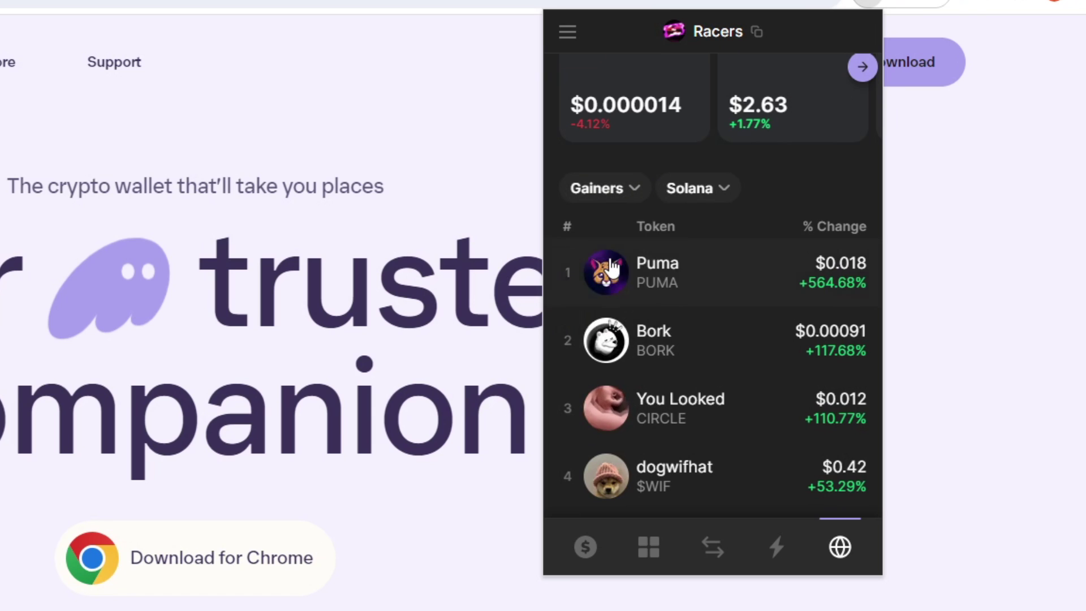
pyautogui.click(615, 200)
pyautogui.click(634, 316)
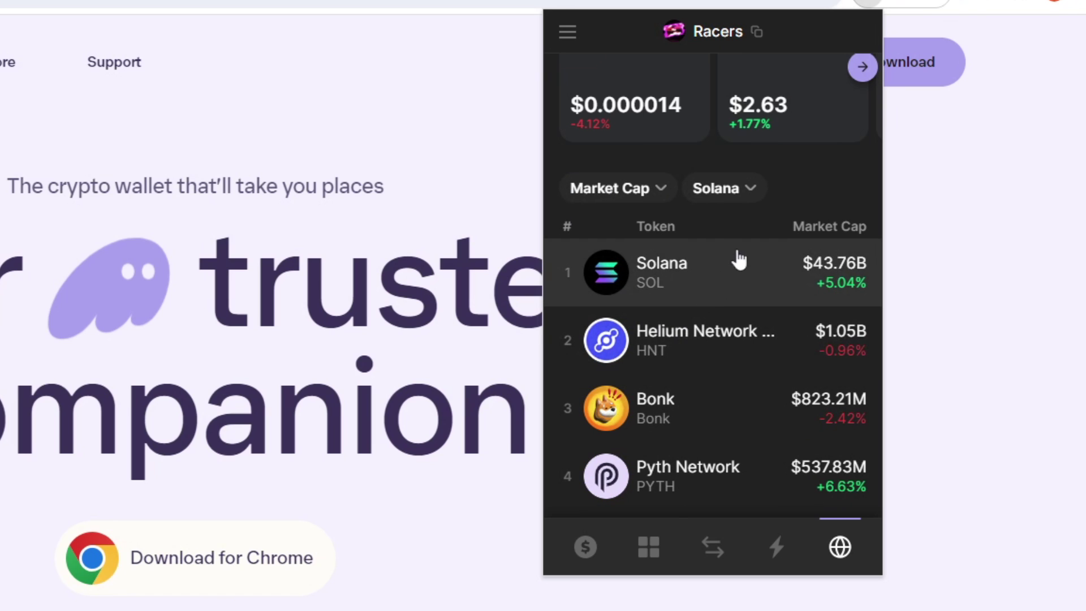
pyautogui.scroll(3, 741, 238)
# Switch to the Collections tab and browse the trending Solana collections
pyautogui.click(752, 158)
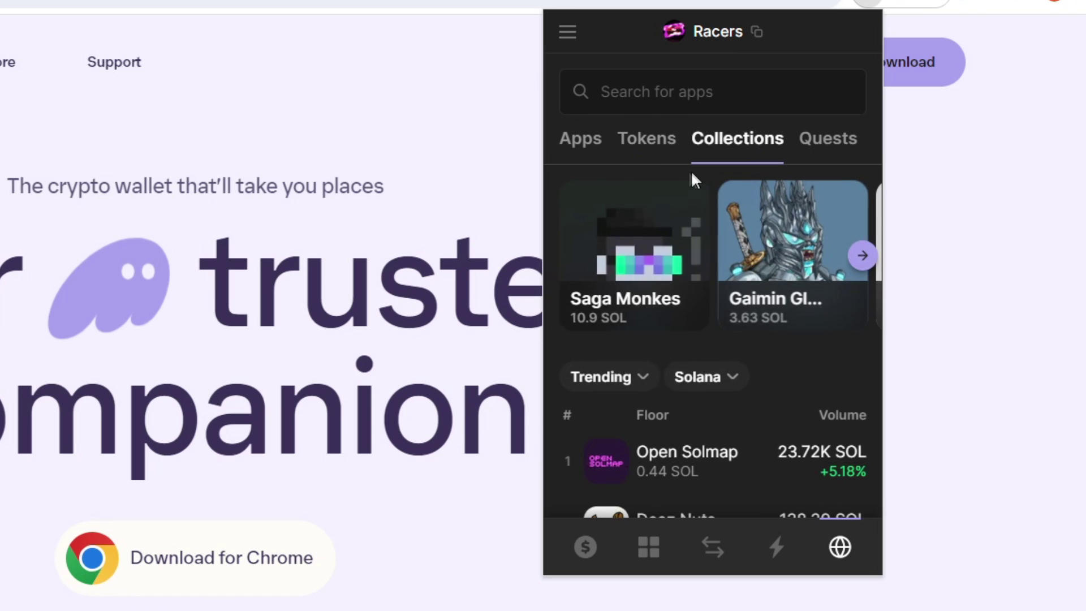
pyautogui.scroll(-2, 691, 171)
pyautogui.scroll(2, 705, 198)
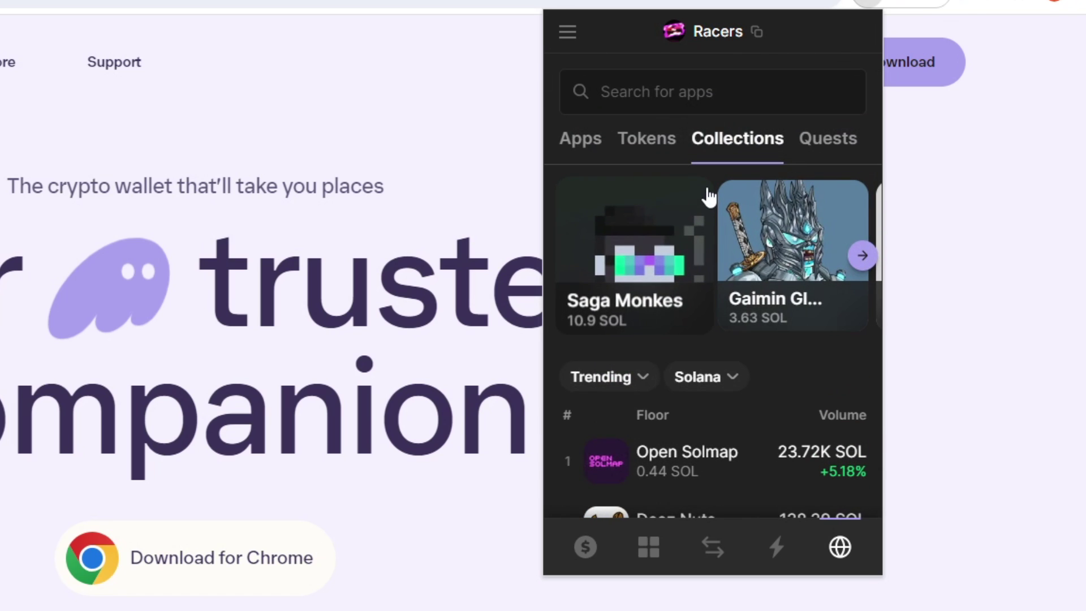
pyautogui.scroll(-3, 729, 190)
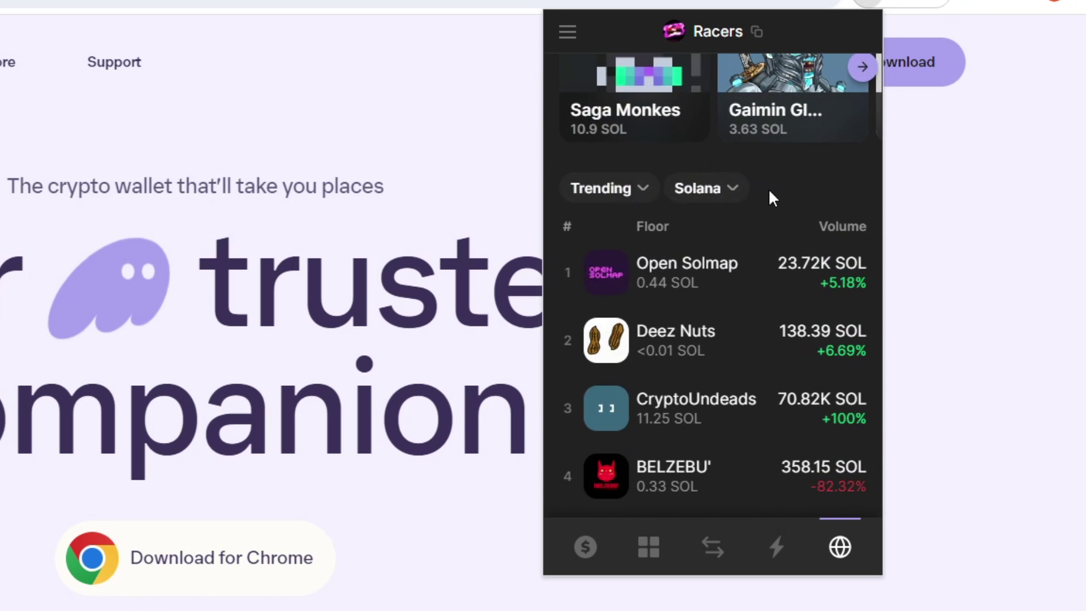
pyautogui.scroll(3, 769, 192)
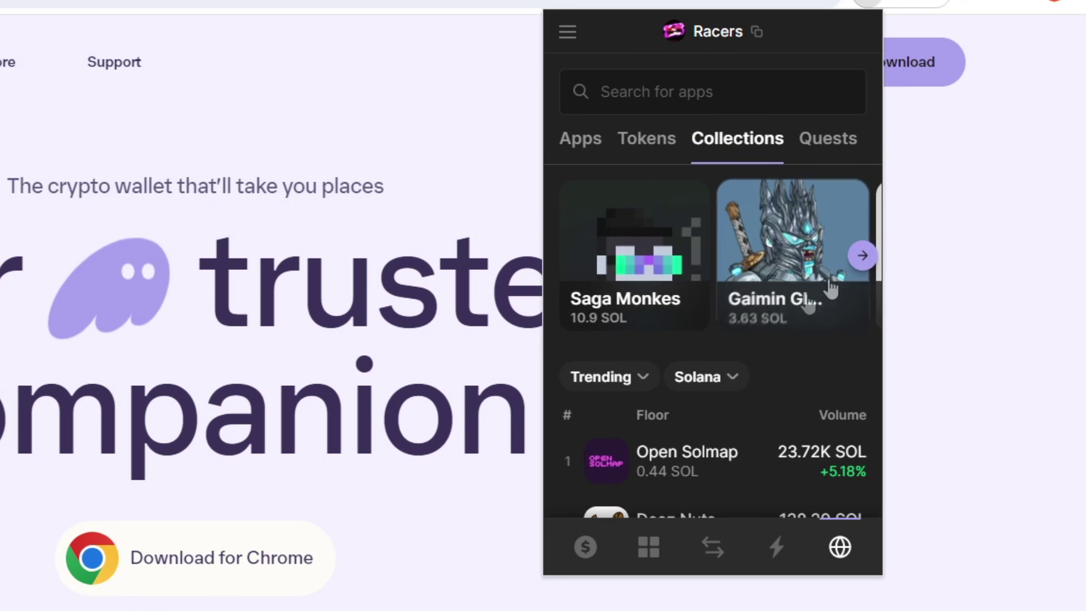
pyautogui.scroll(-3, 749, 301)
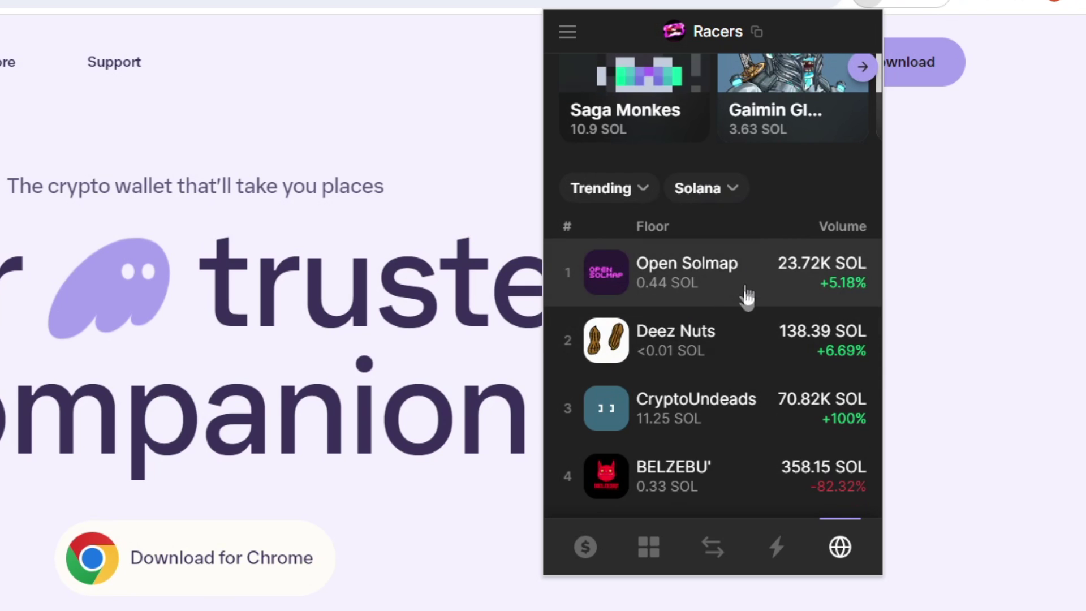
pyautogui.scroll(-1, 735, 314)
pyautogui.scroll(3, 705, 351)
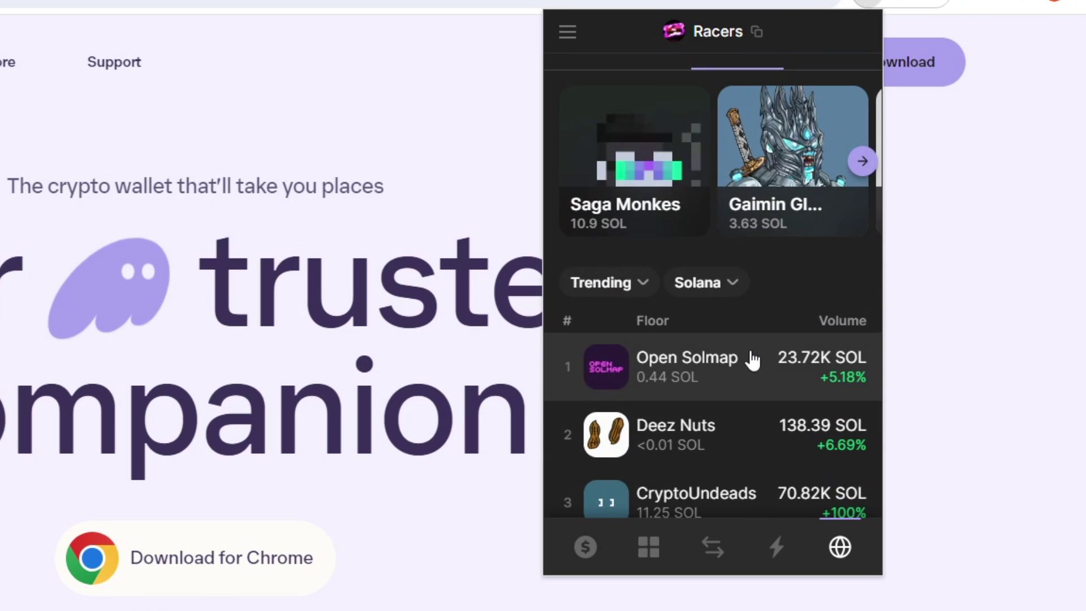
# Rank the collections by Top and scroll through the ranked list
pyautogui.click(638, 289)
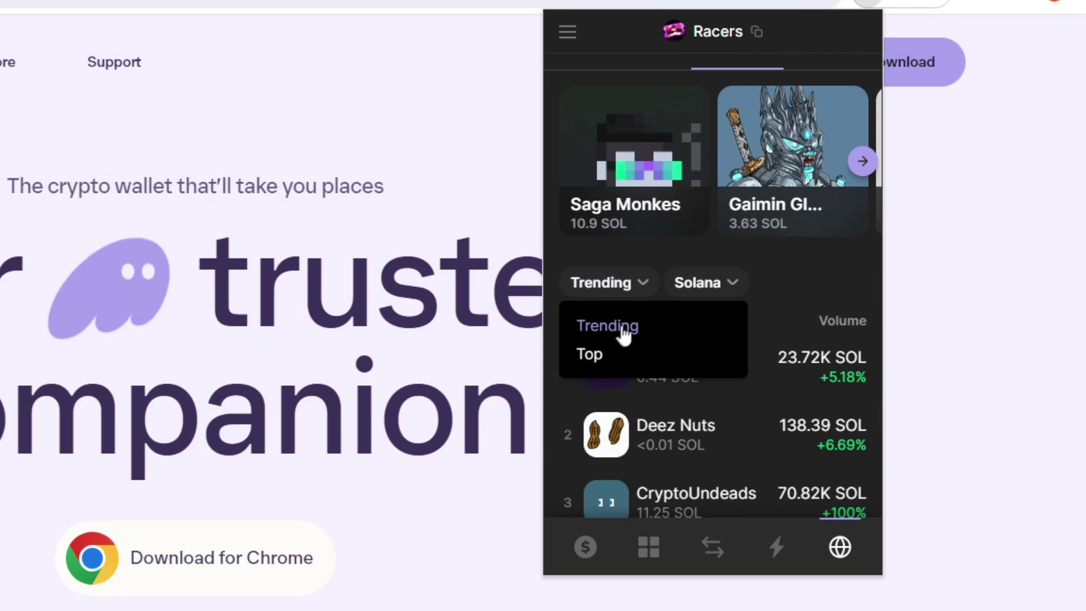
pyautogui.click(591, 356)
pyautogui.scroll(-2, 735, 294)
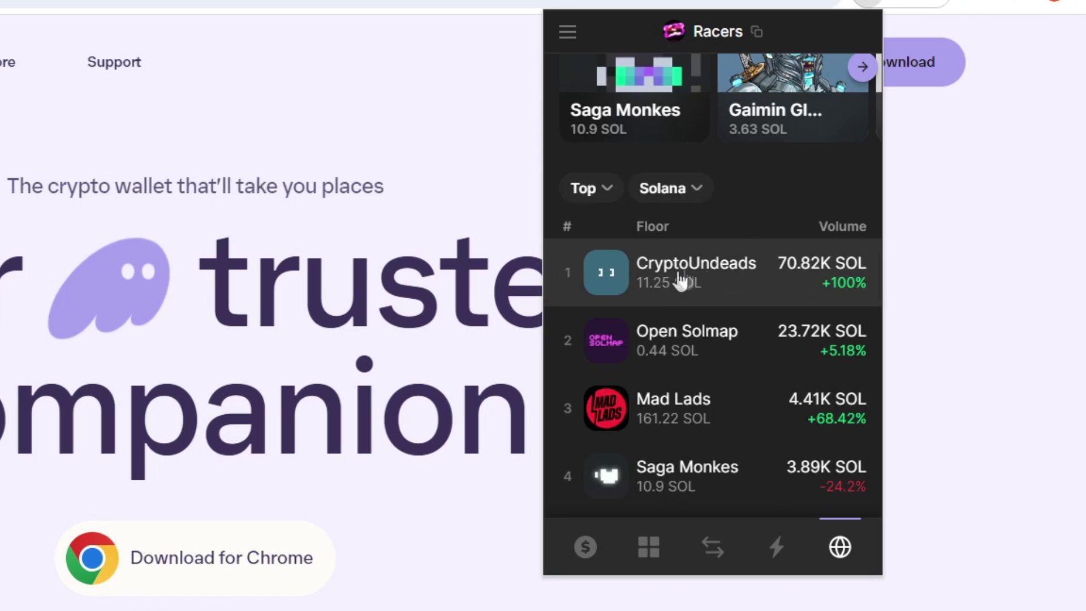
pyautogui.scroll(-4, 735, 255)
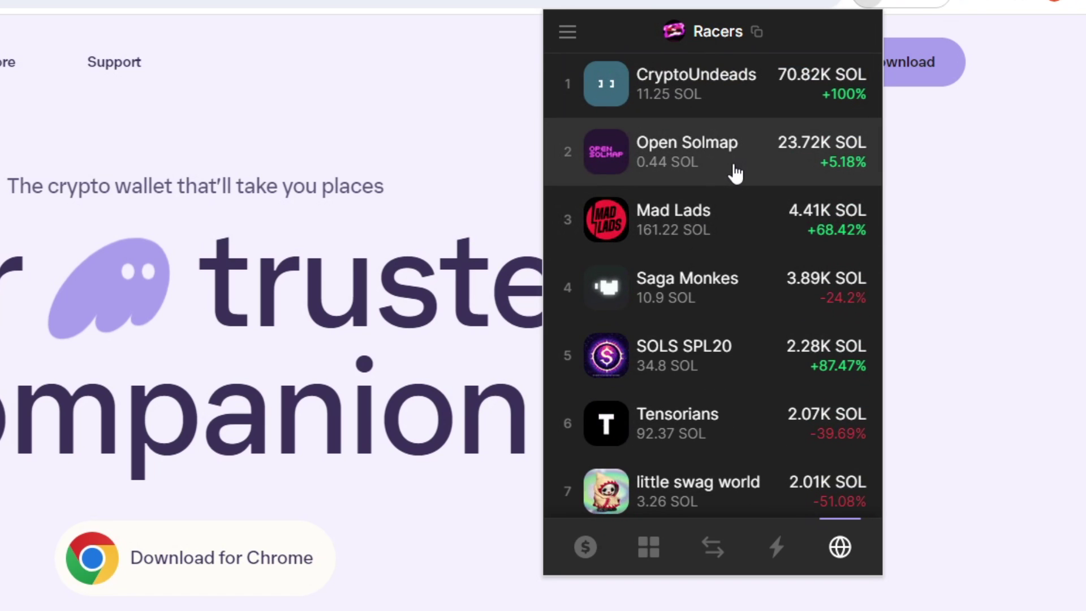
pyautogui.scroll(8, 730, 283)
# Open the DRiP free Solana collectibles quest from Quests and start it on its website
pyautogui.click(815, 154)
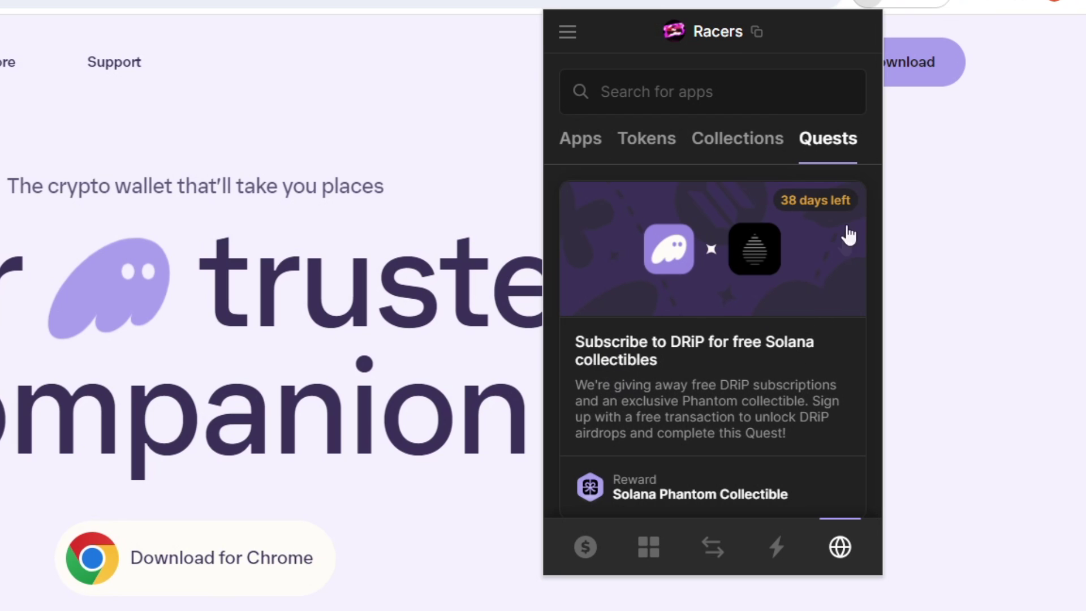
pyautogui.click(659, 315)
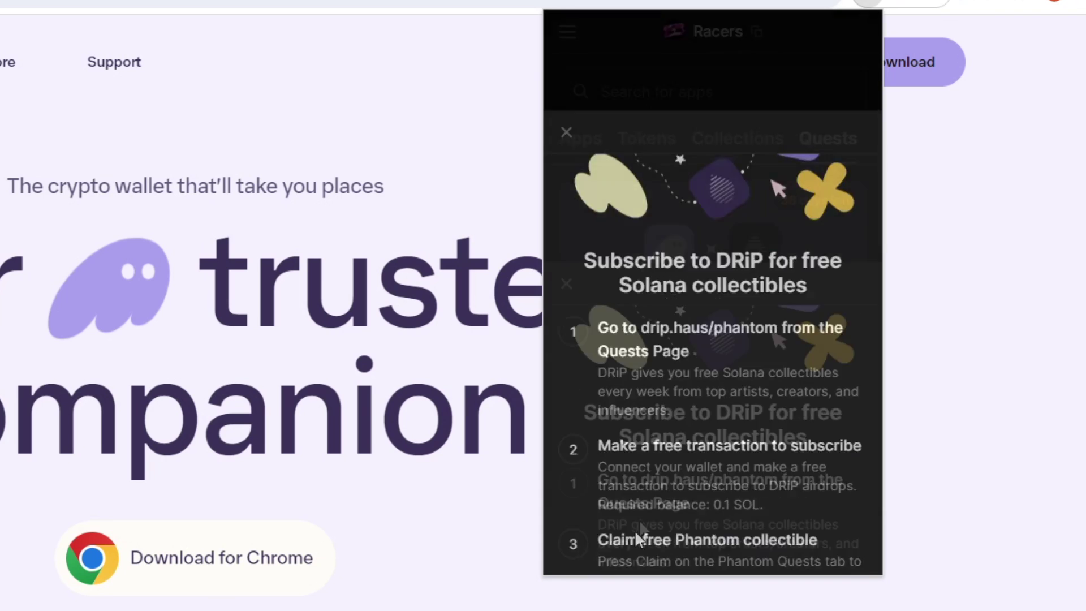
pyautogui.click(704, 346)
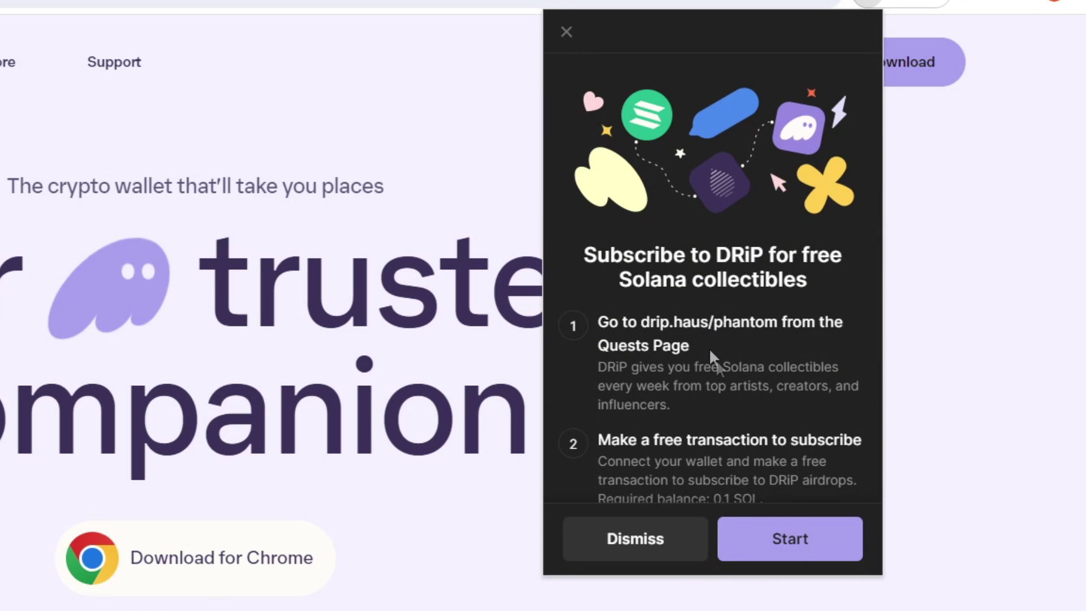
pyautogui.scroll(-2, 739, 395)
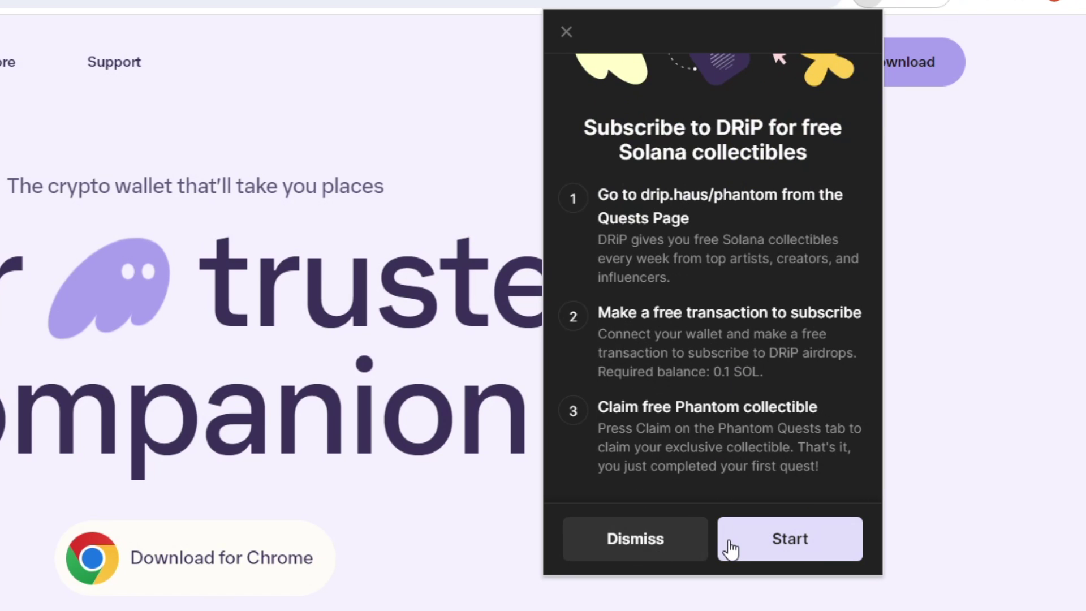
pyautogui.click(727, 542)
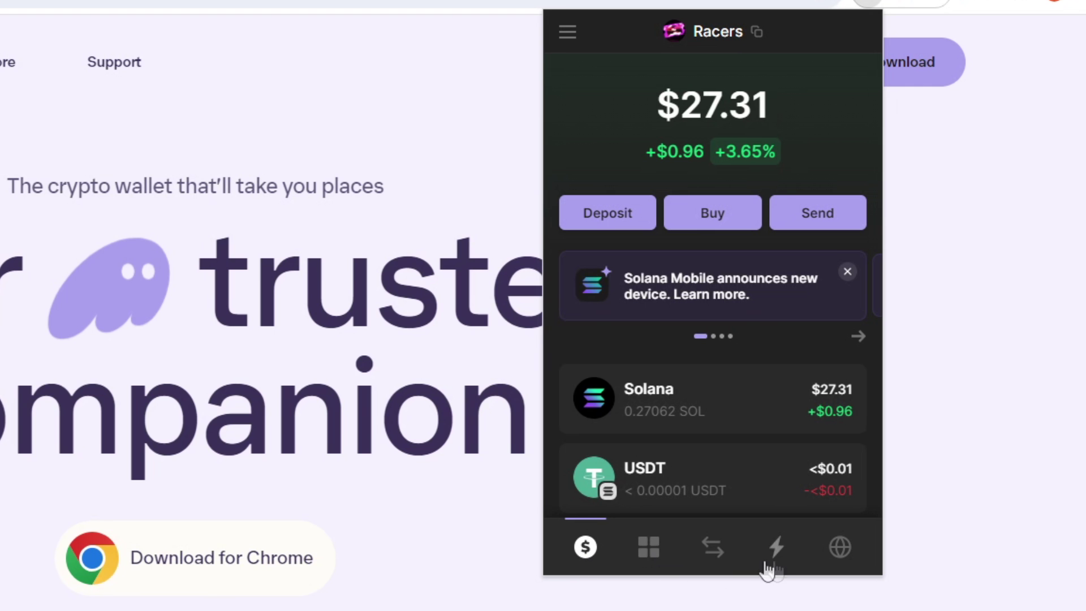
# Add a new wallet account through Create New Account, naming it df
pyautogui.click(567, 34)
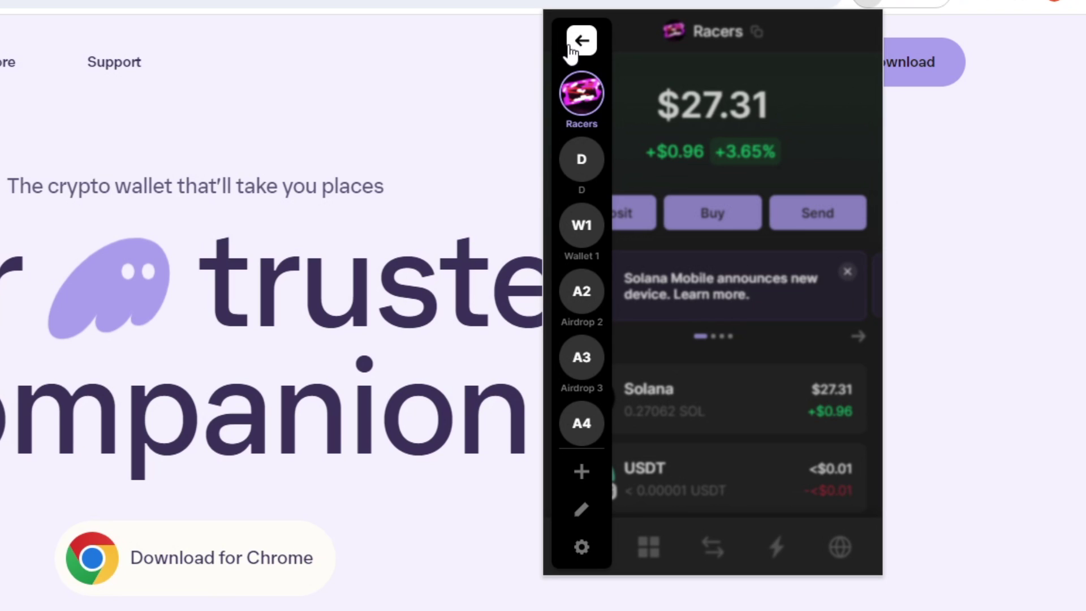
pyautogui.moveTo(585, 96)
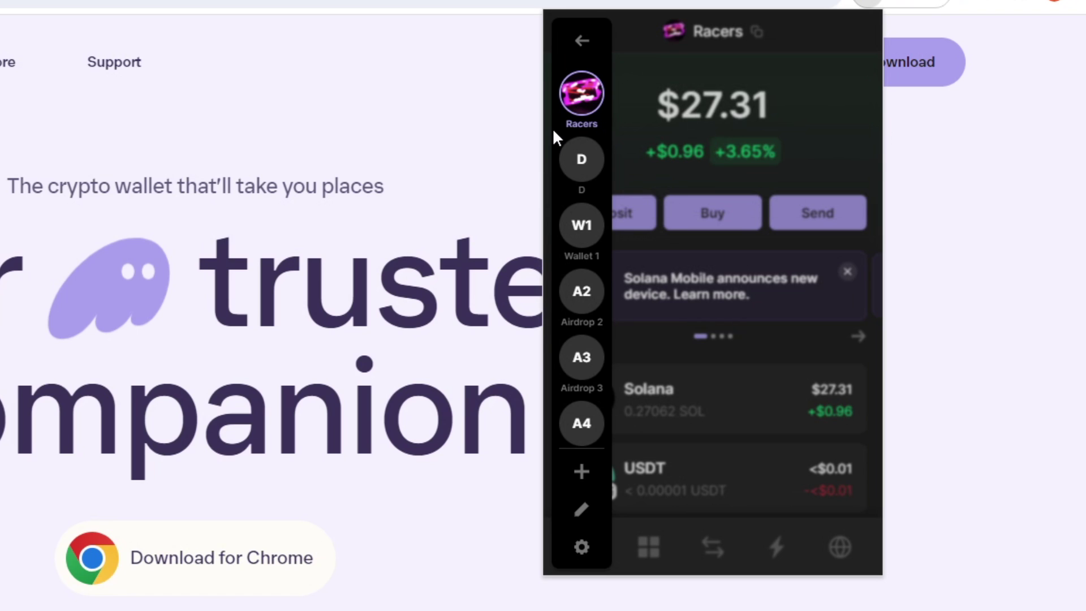
pyautogui.click(579, 475)
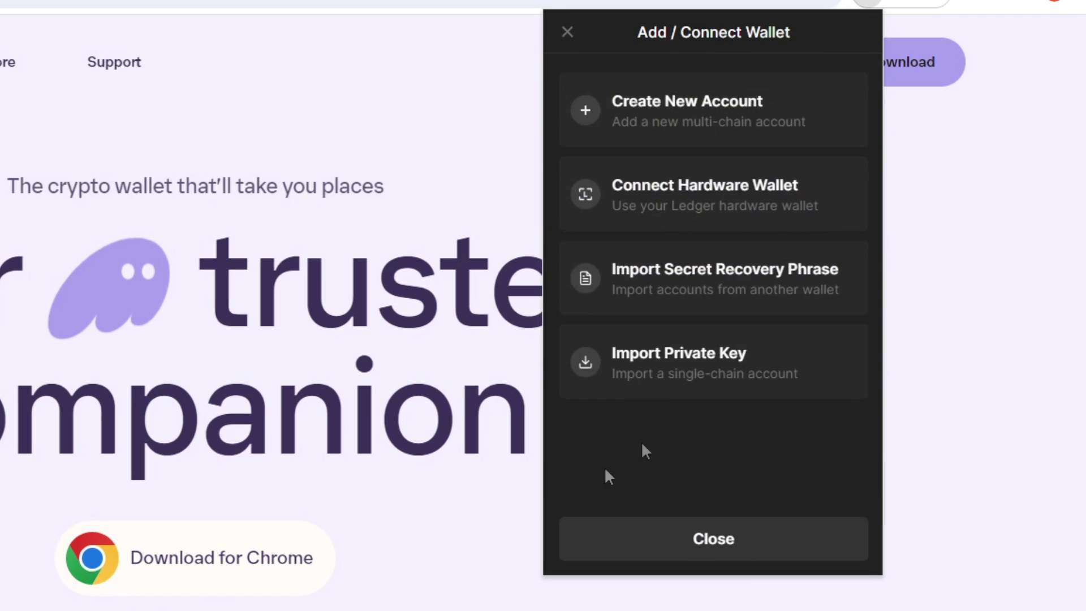
pyautogui.click(728, 129)
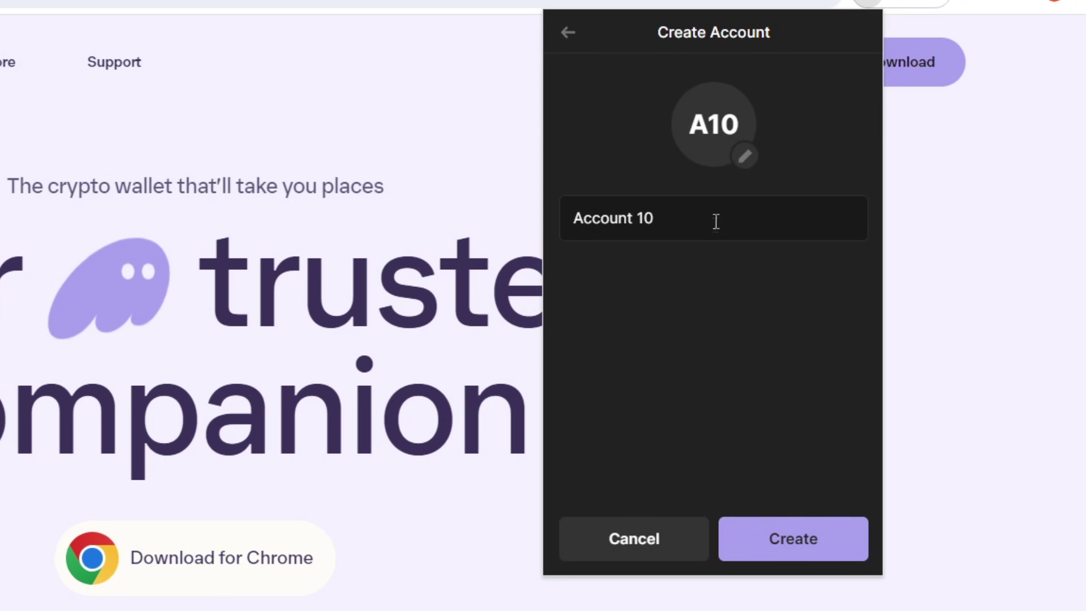
pyautogui.moveTo(676, 220); pyautogui.dragTo(550, 225)
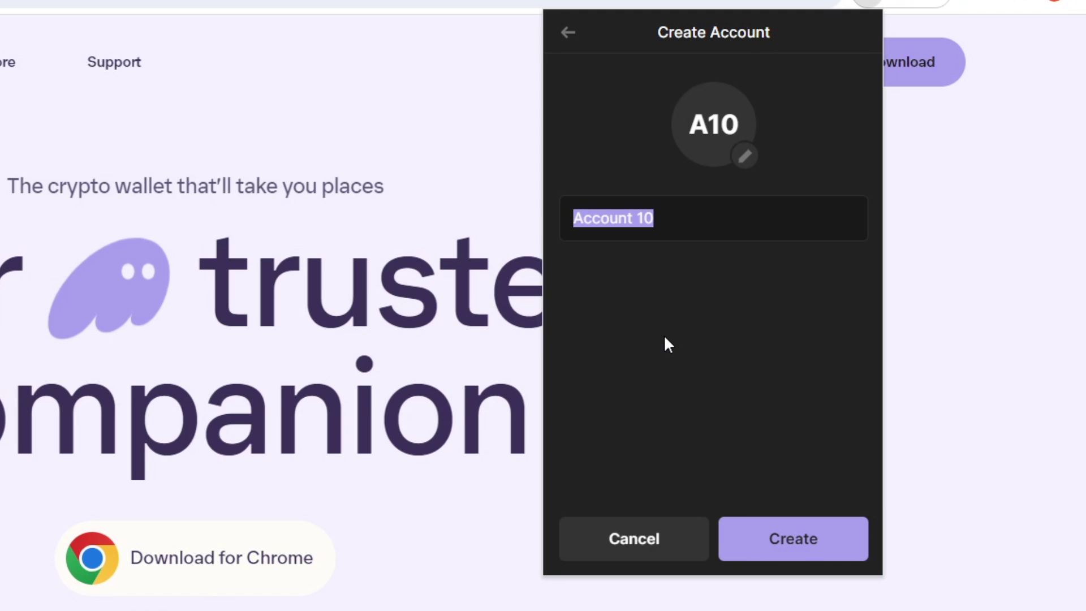
pyautogui.write('df')
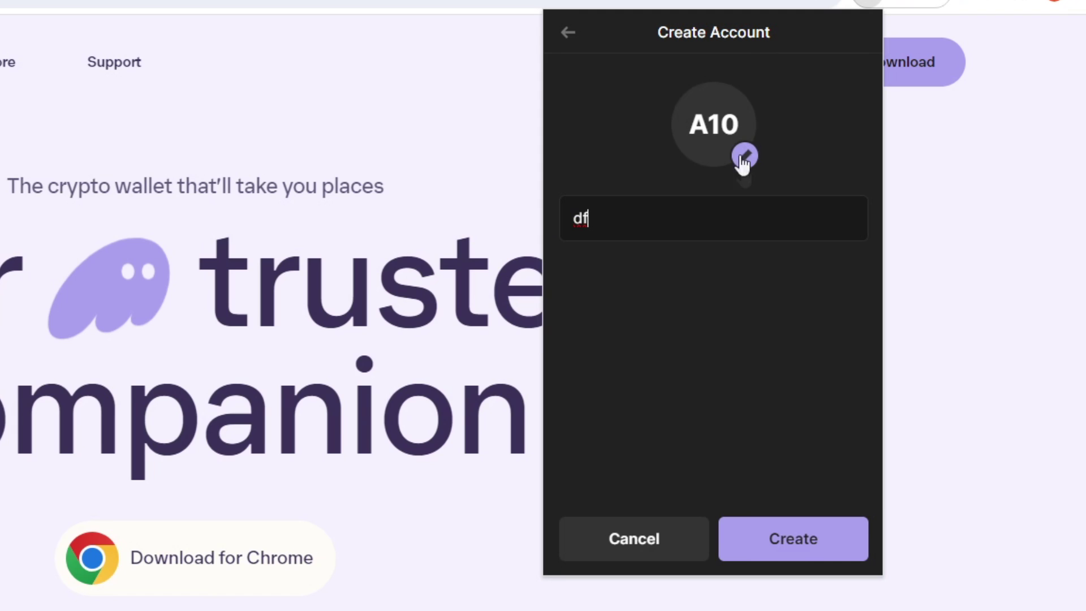
pyautogui.click(760, 540)
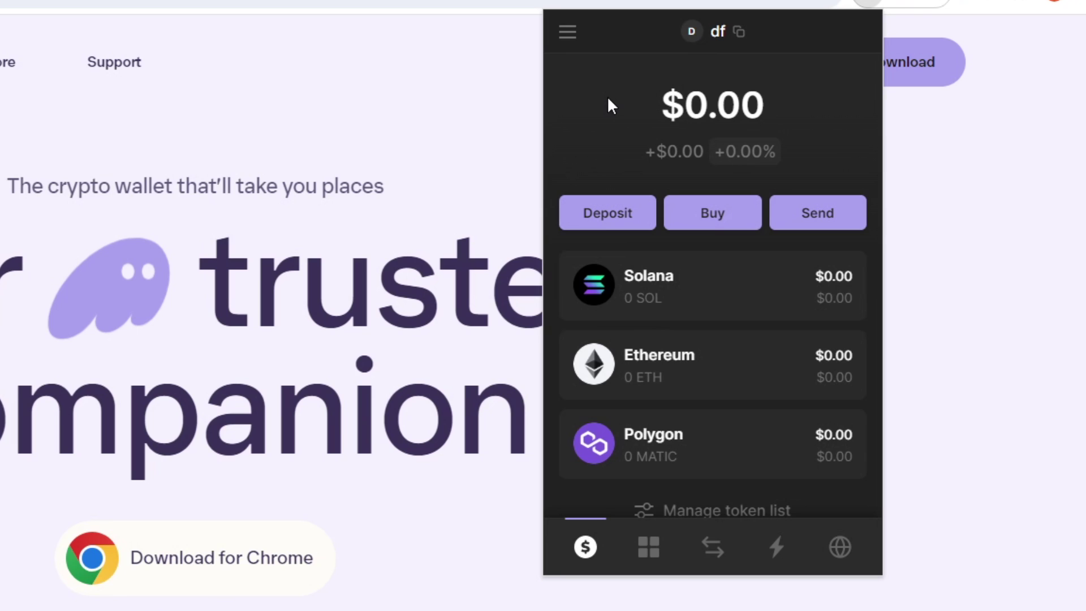
# Open wallet settings from the account sidebar and view the df account's details
pyautogui.click(568, 31)
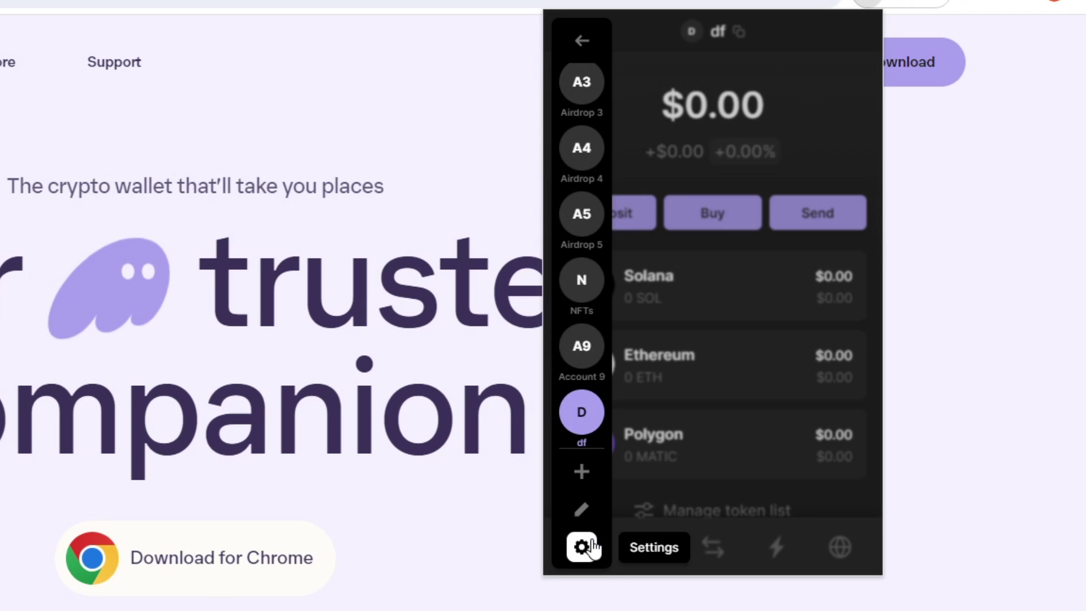
pyautogui.click(582, 547)
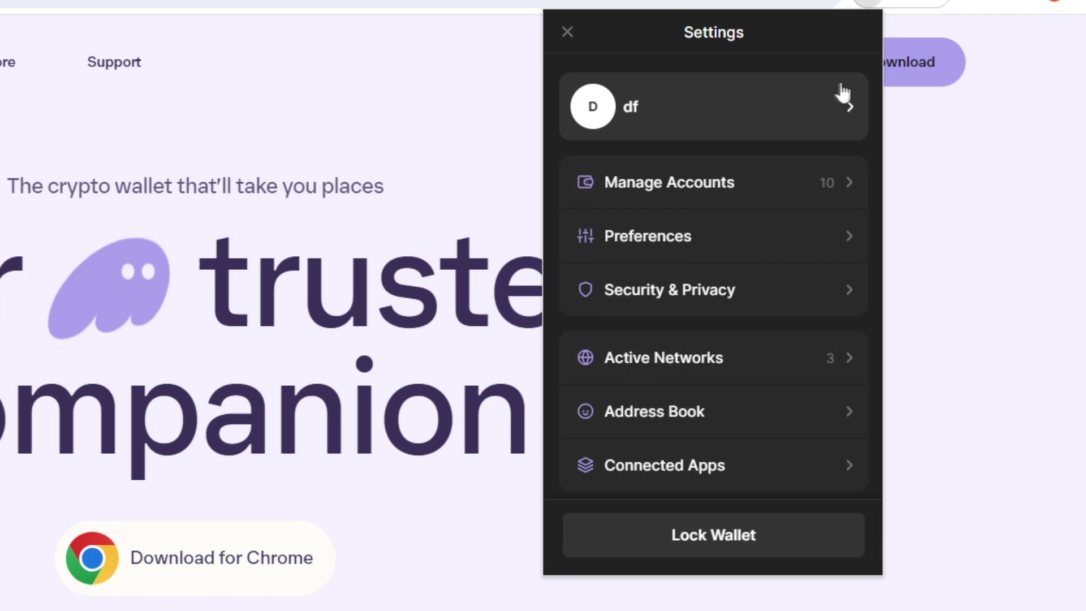
pyautogui.click(811, 110)
pyautogui.click(568, 34)
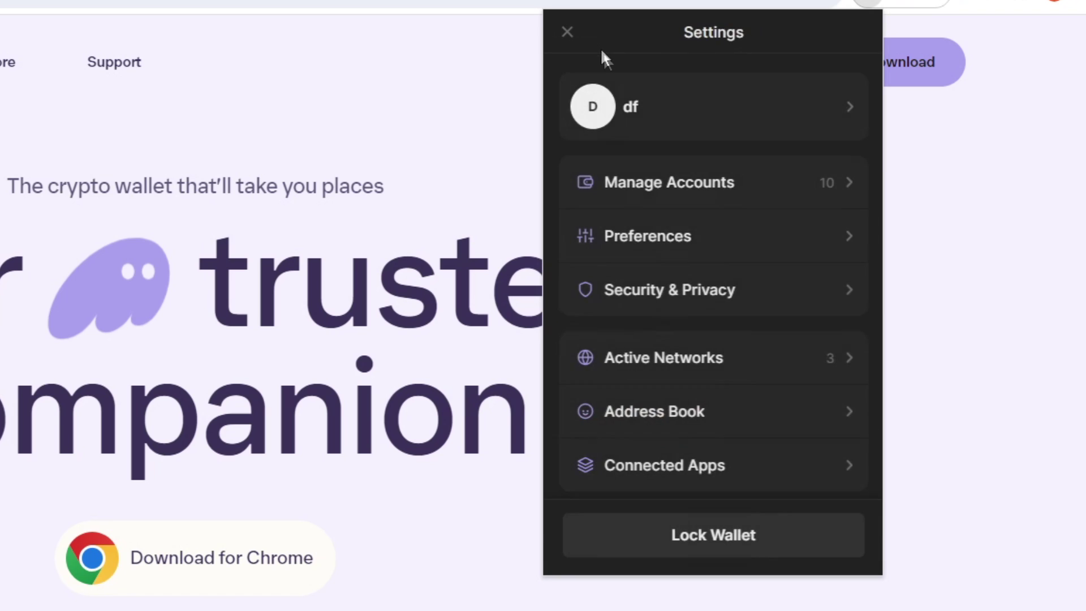
pyautogui.click(728, 114)
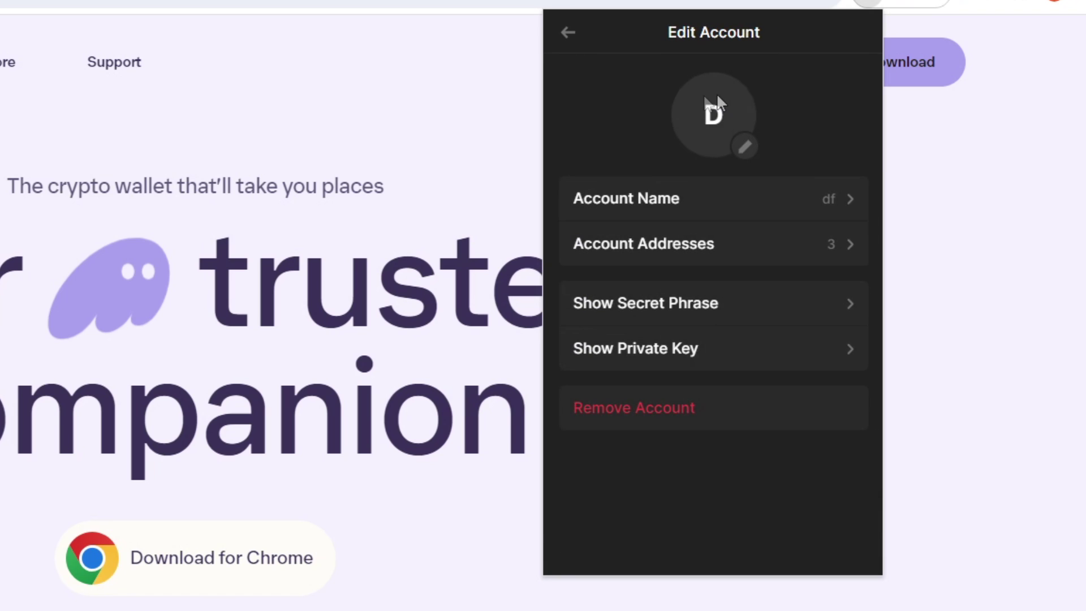
pyautogui.click(565, 37)
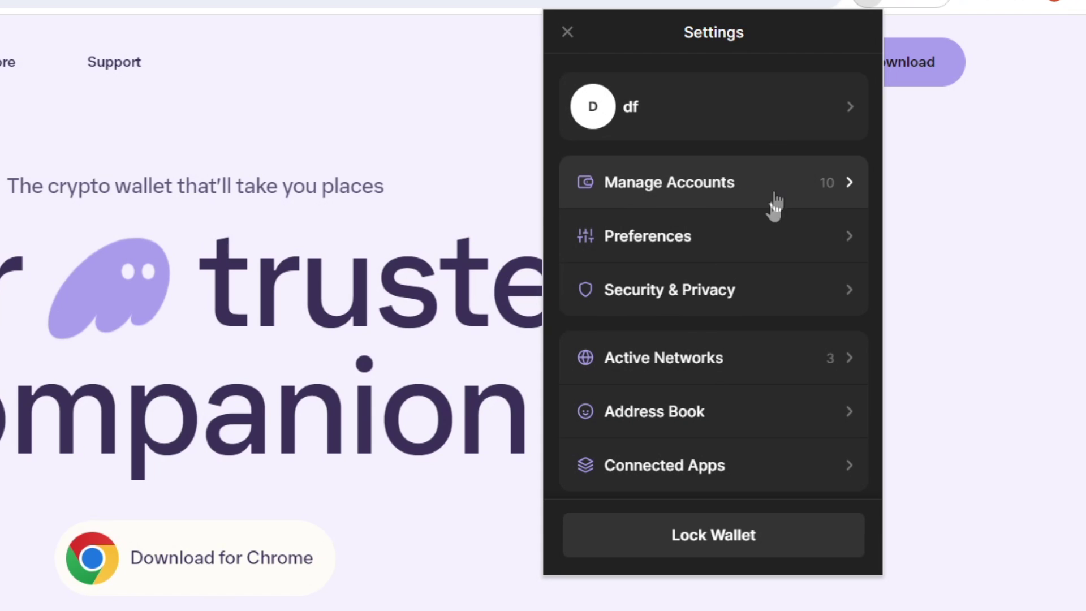
# Review the Preferences, Security & Privacy and Active Networks pages, then open Help & Support
pyautogui.click(671, 247)
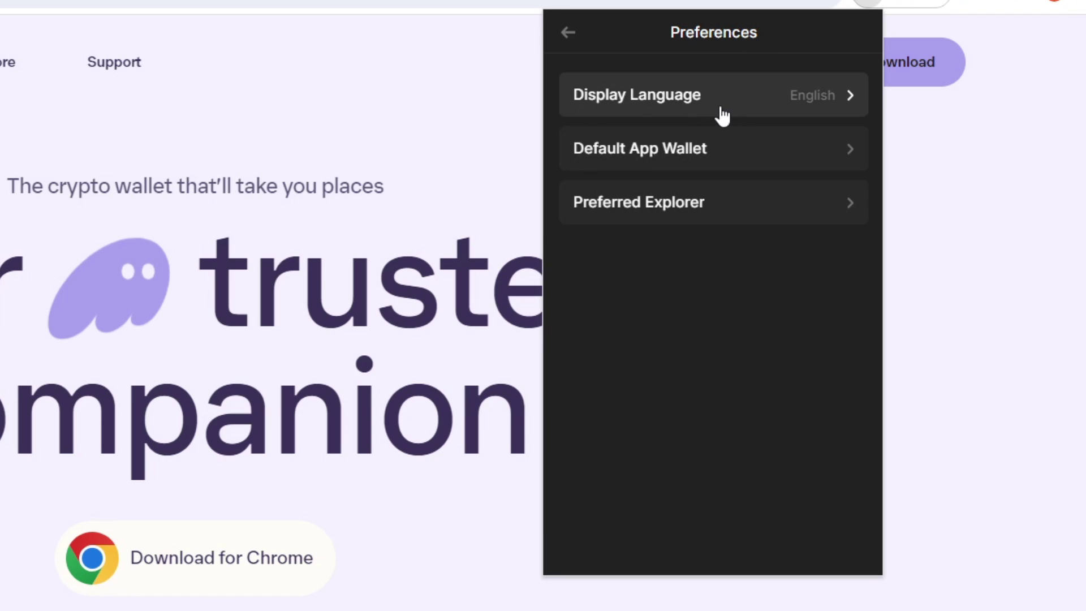
pyautogui.press('Escape')
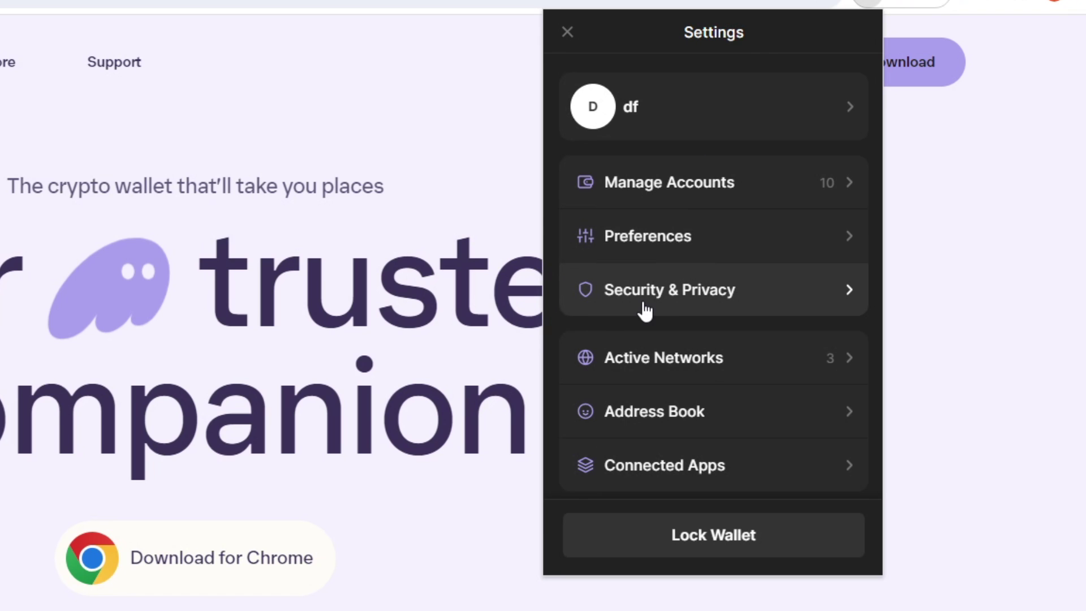
pyautogui.click(643, 308)
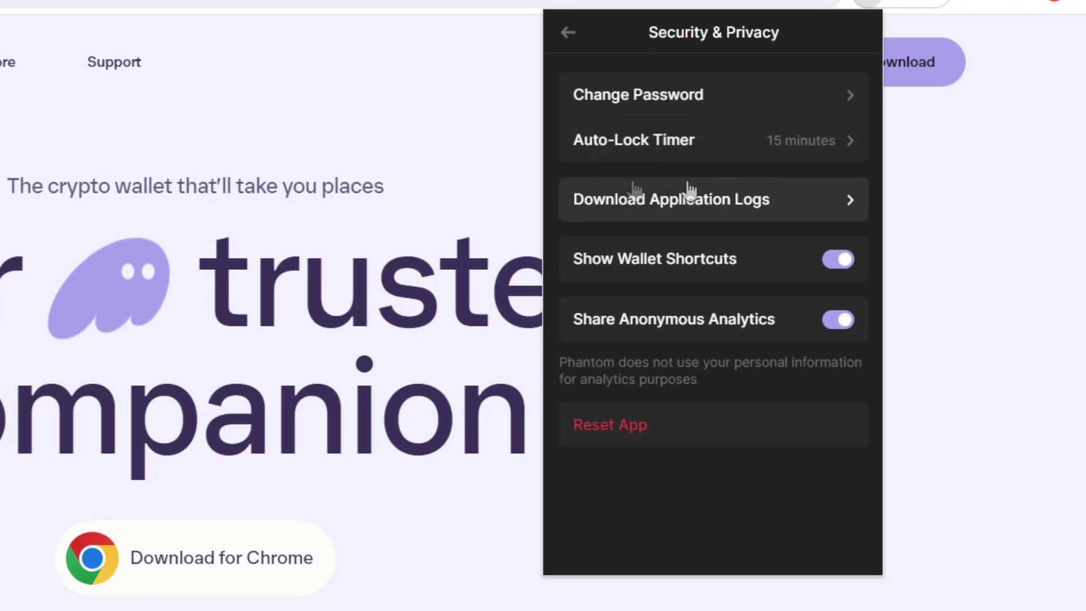
pyautogui.press('Escape')
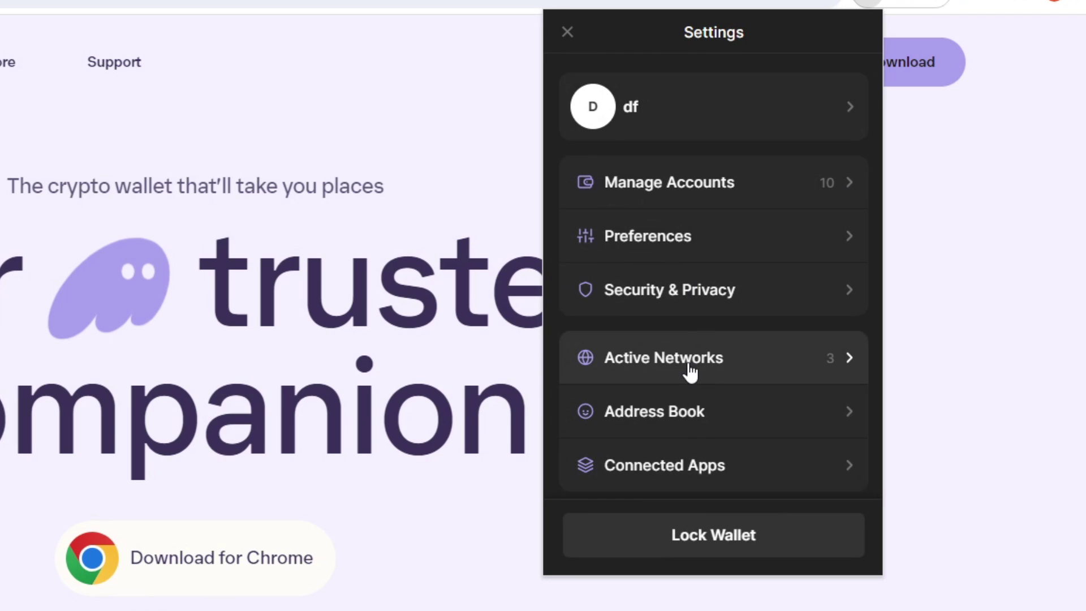
pyautogui.click(690, 372)
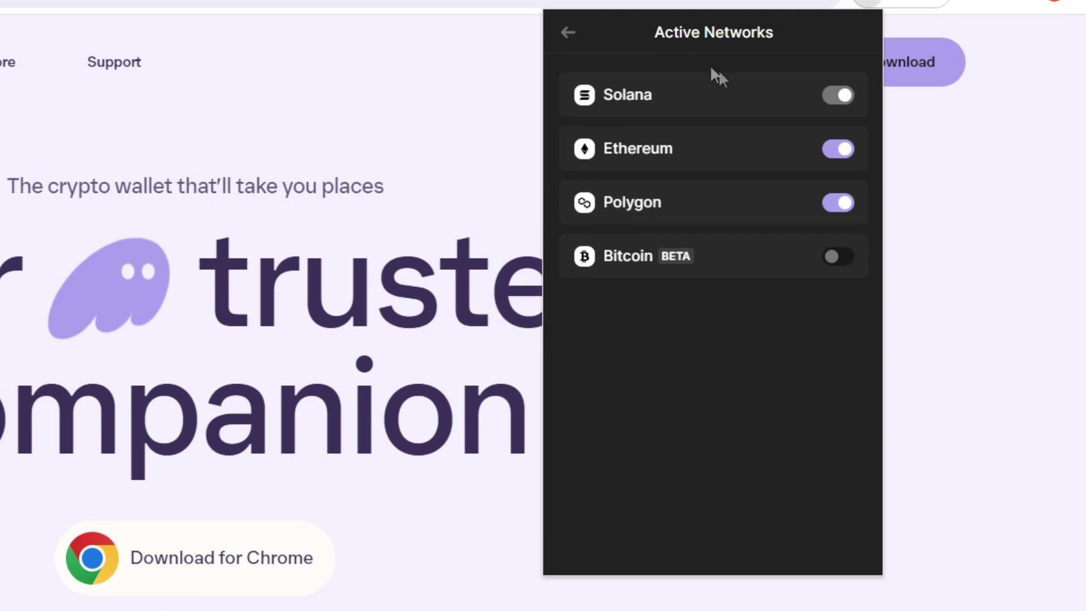
pyautogui.press('Escape')
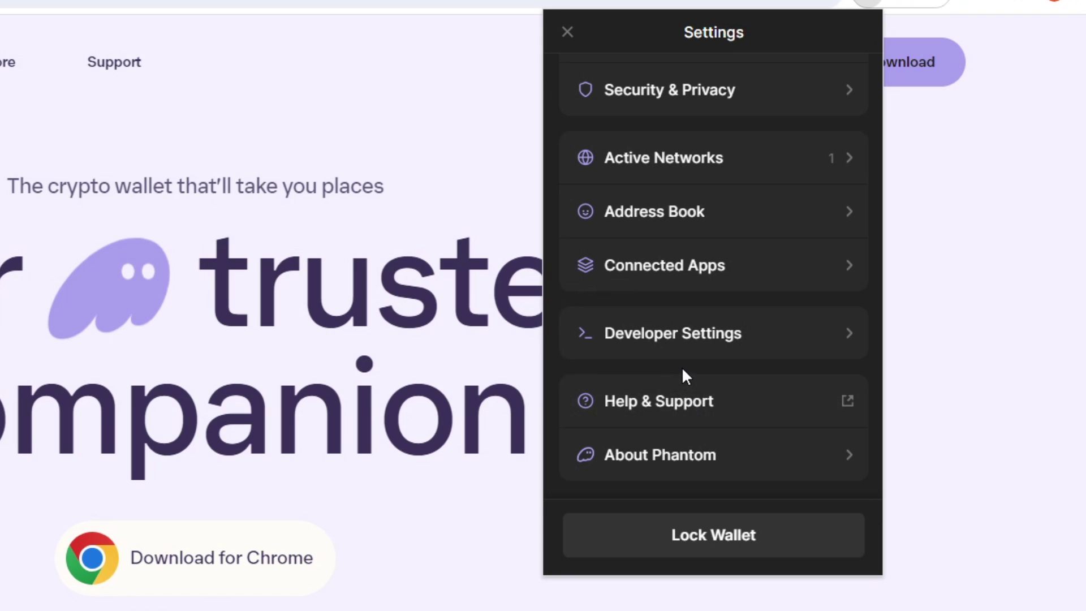
pyautogui.click(684, 398)
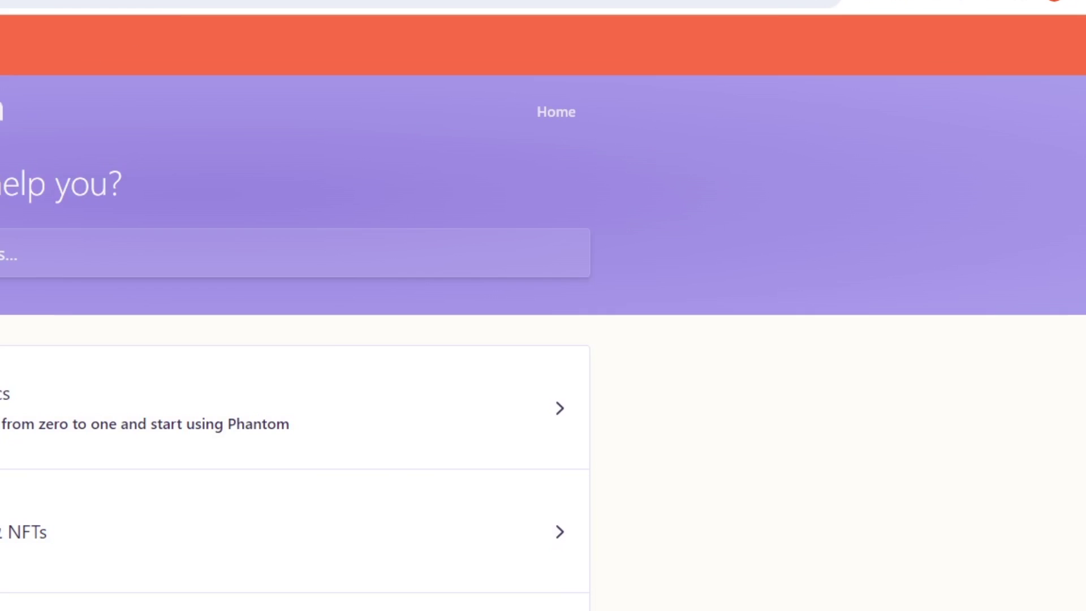
# Scroll through the help.phantom.app topic categories, then go back to phantom.app
pyautogui.scroll(-3, 264, 232)
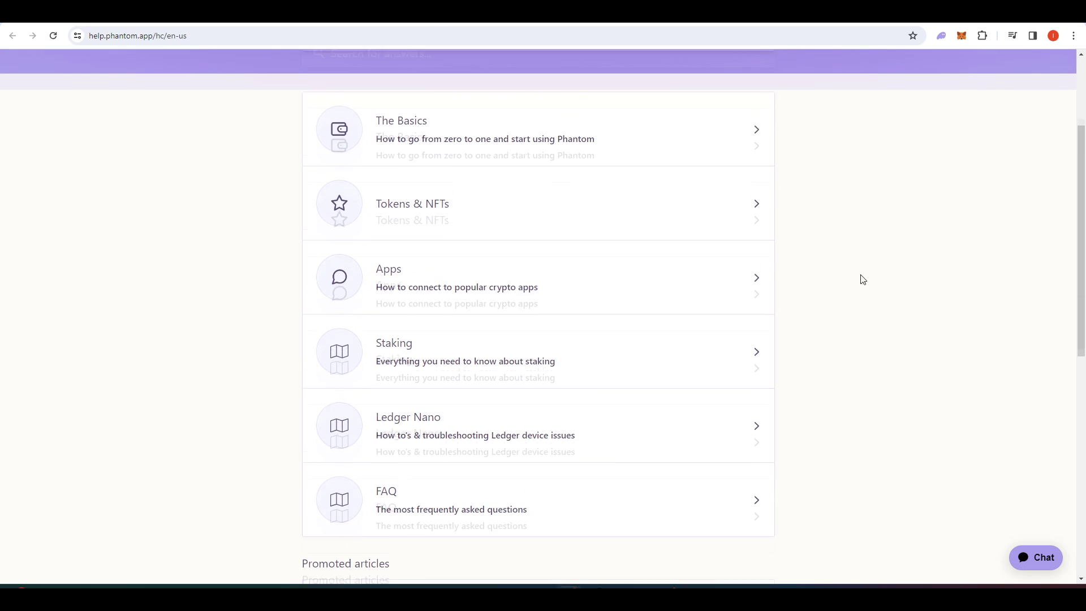
pyautogui.scroll(1, 858, 275)
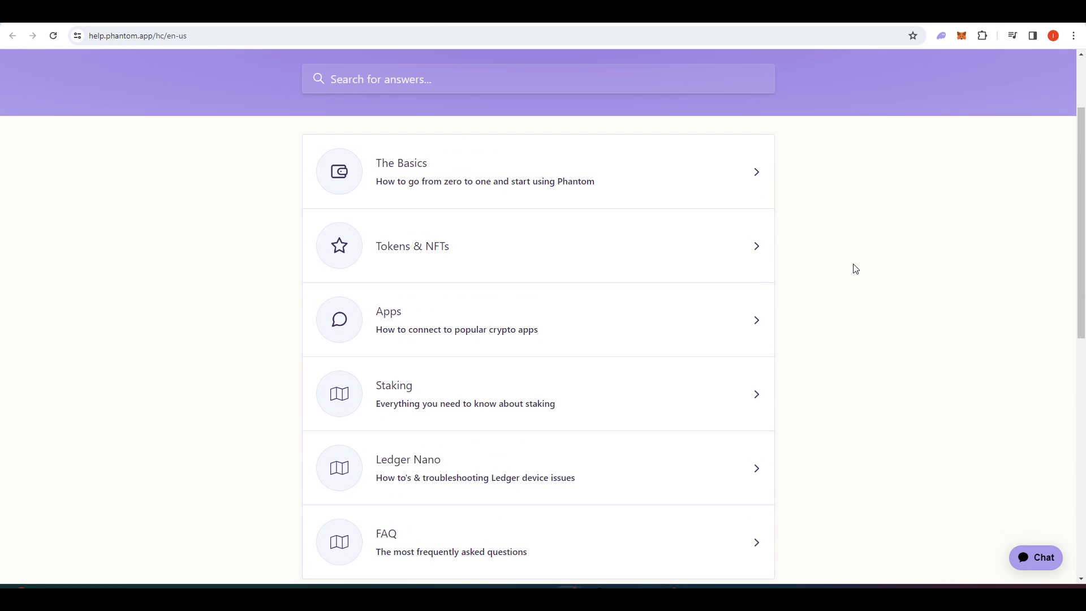
pyautogui.hotkey('alt', 'Left')
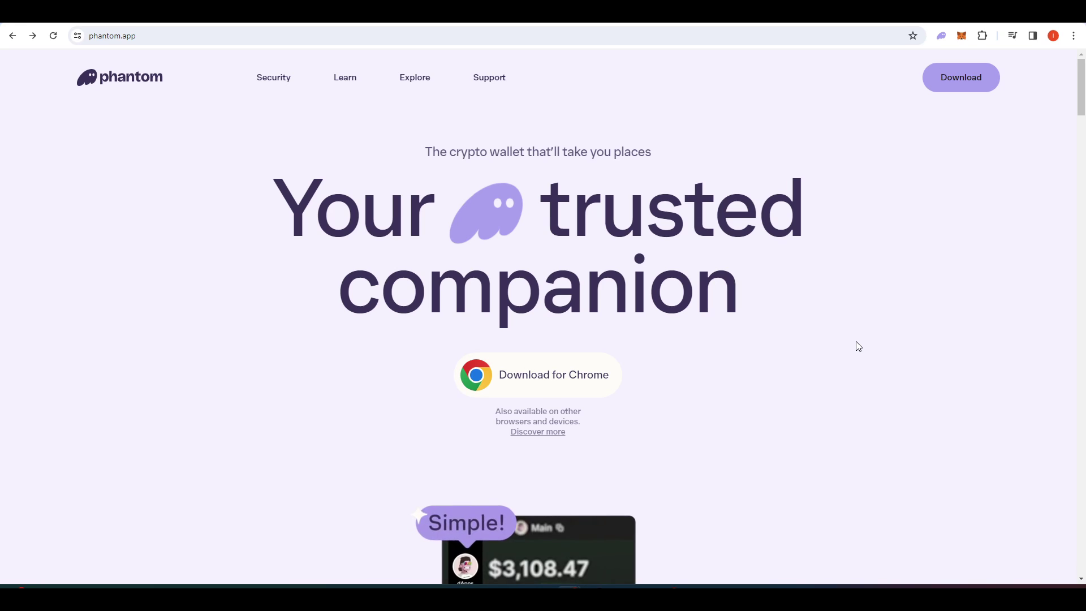